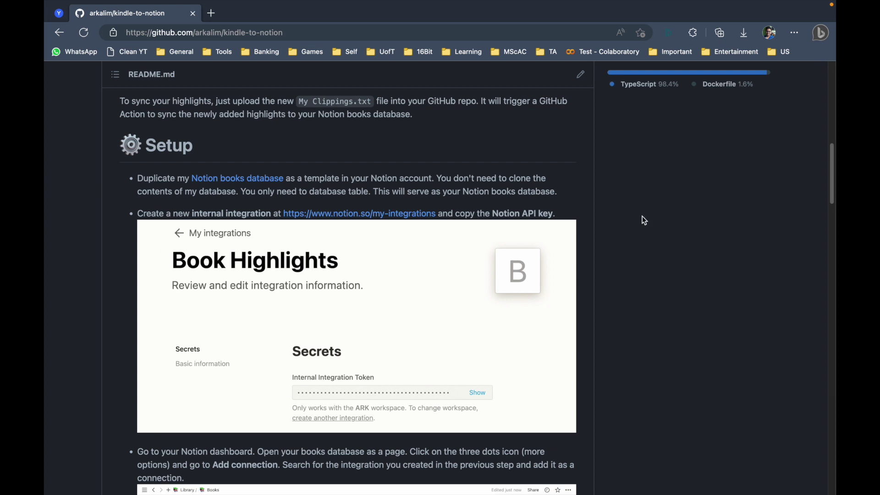
- Open the Setup section's 'Notion books database' link in a new tab and switch to it
scroll(644, 220, up, 2)
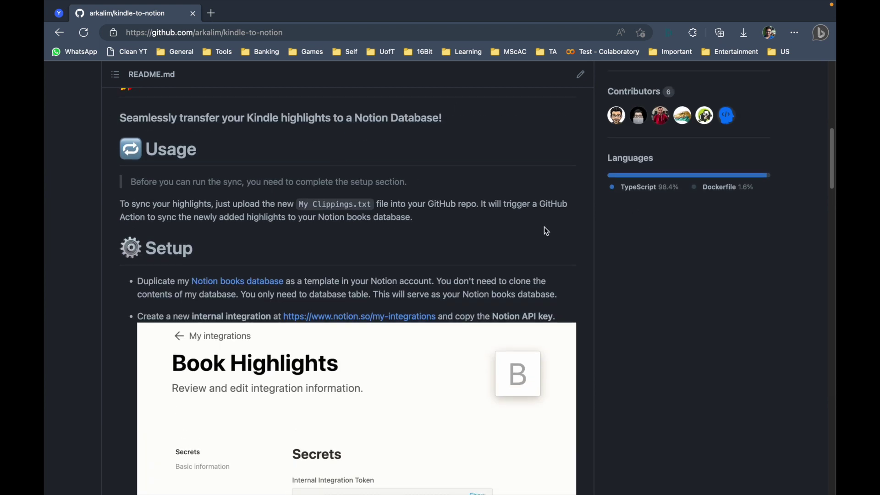
scroll(689, 323, down, 2)
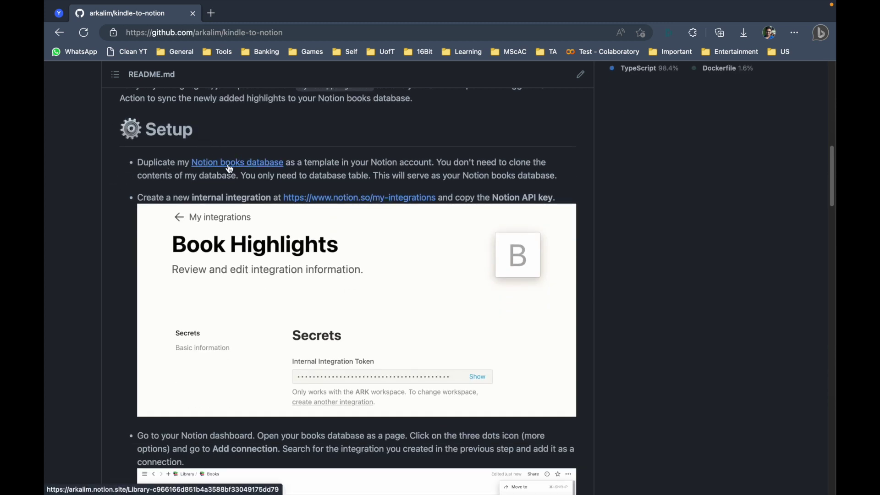
right_click(251, 166)
click(304, 173)
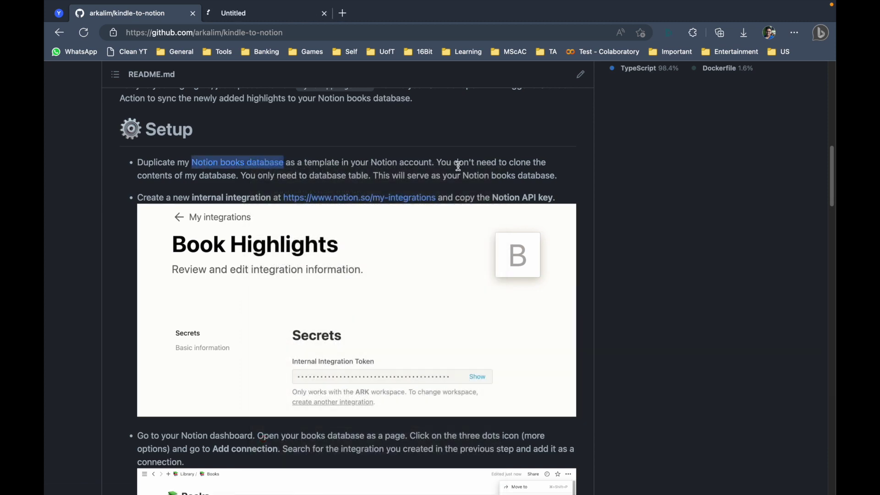
click(295, 26)
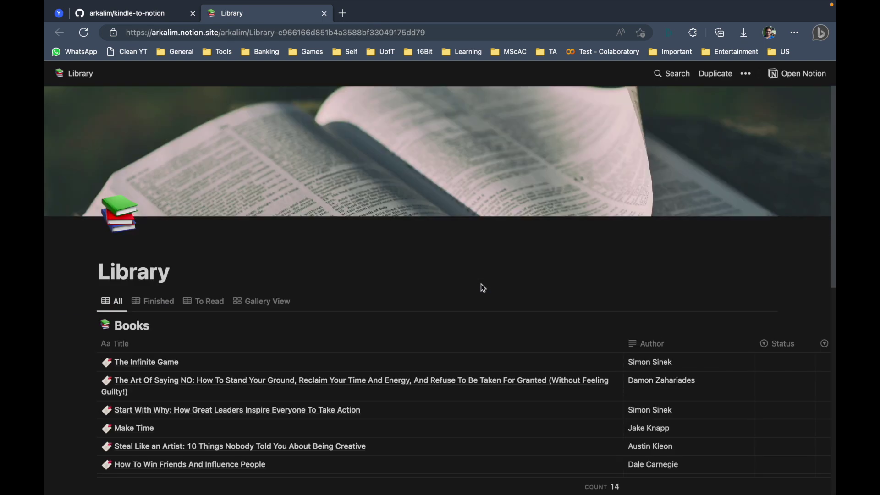
- Duplicate the Library template and its 14-book table into the personal workspace
click(713, 74)
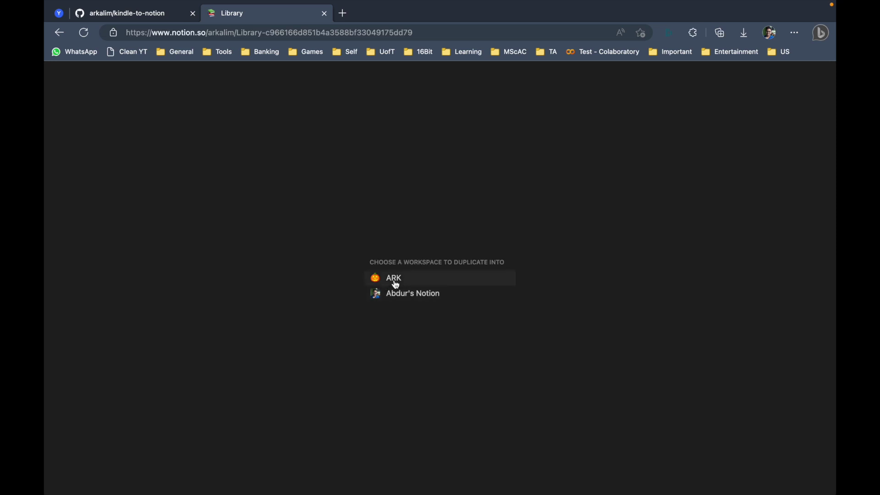
click(428, 297)
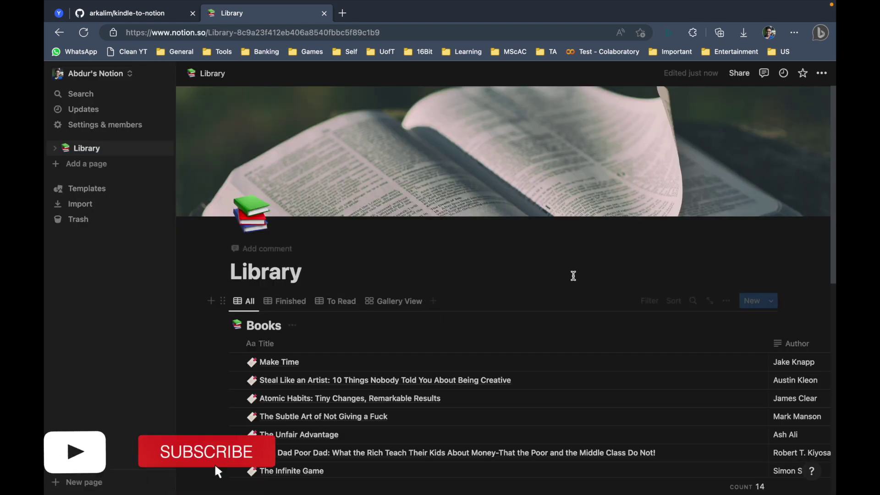
- Select all 14 sample book rows in the Books table and delete them
scroll(576, 275, down, 1)
scroll(360, 191, down, 7)
scroll(363, 196, up, 5)
scroll(521, 373, up, 2)
scroll(521, 373, right, 10)
scroll(521, 373, left, 10)
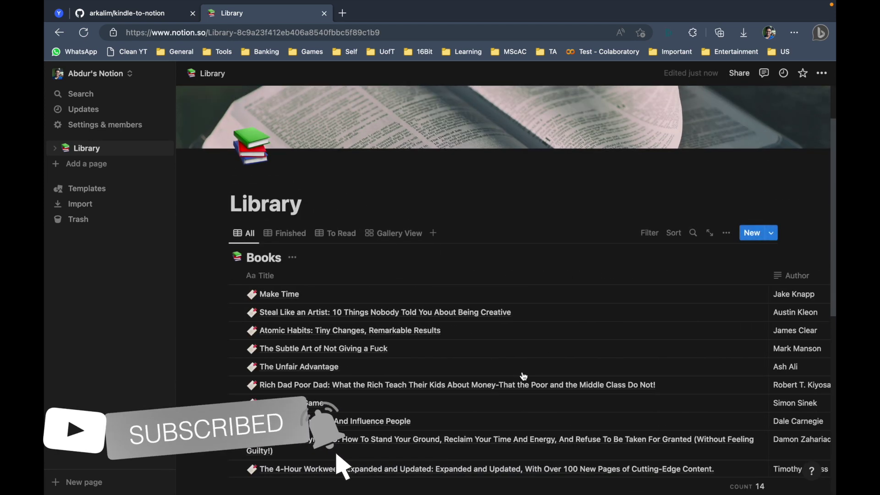
scroll(434, 356, down, 4)
drag(198, 125, 459, 376)
scroll(199, 309, up, 2)
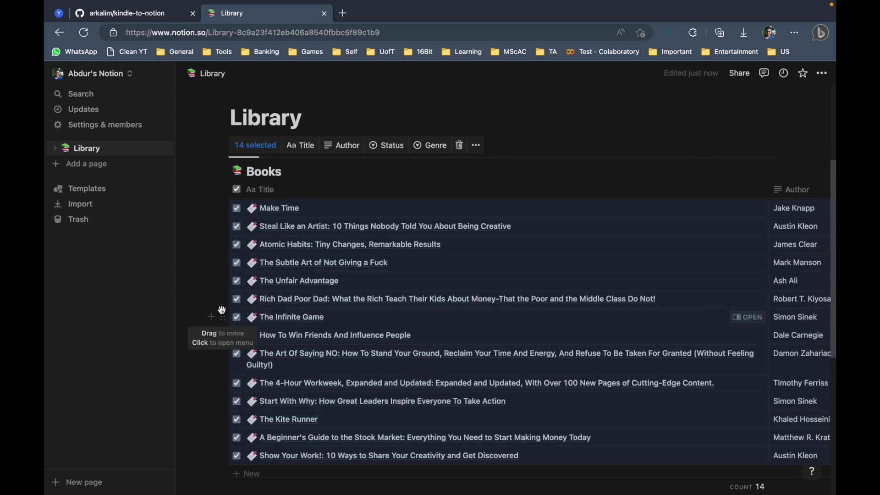
key(BackSpace)
- Narrow the Books table's Author column, then return to the GitHub README
scroll(456, 252, right, 3)
scroll(425, 243, left, 5)
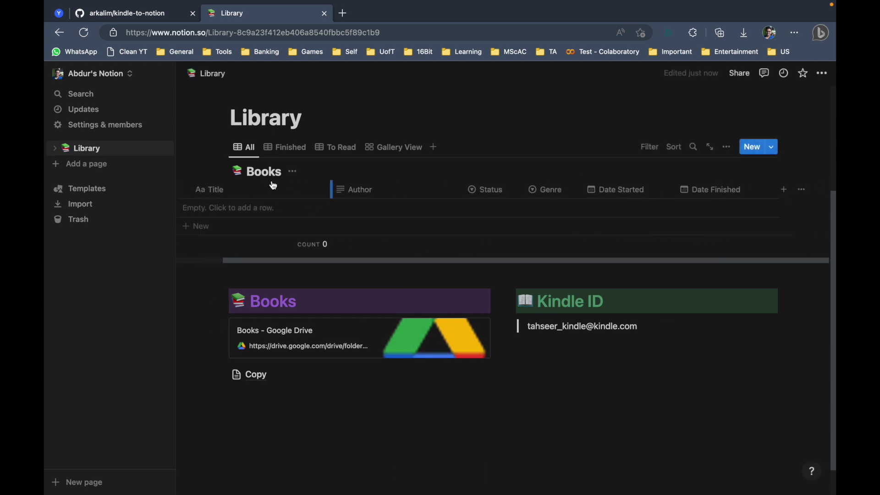
scroll(530, 234, left, 2)
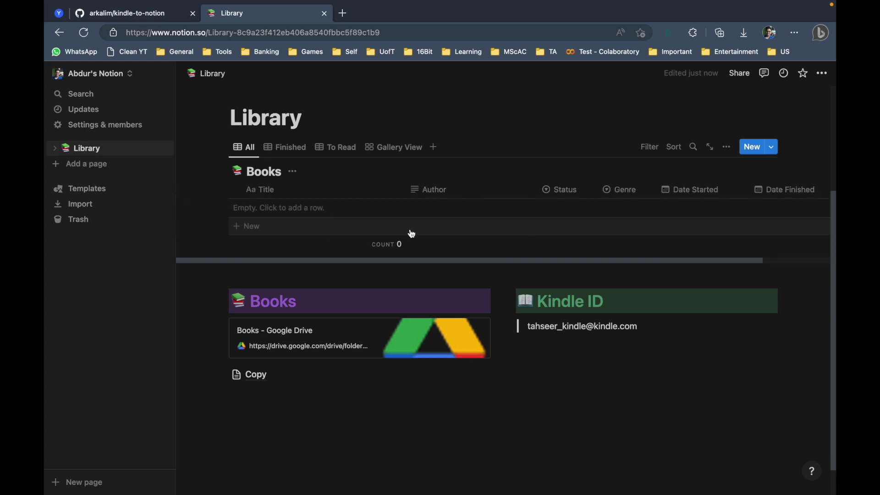
drag(535, 190, 474, 190)
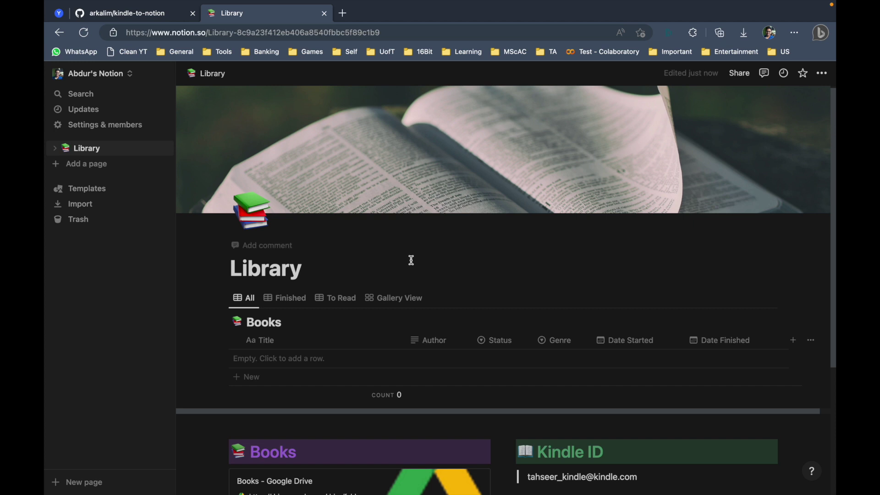
click(131, 18)
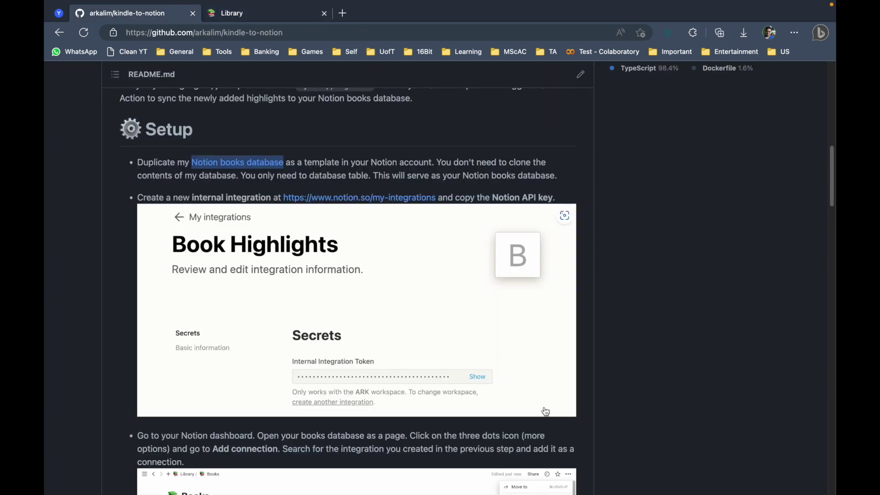
- Open the README's notion.so/my-integrations link in a new tab and switch to it
scroll(357, 243, down, 2)
scroll(379, 250, up, 2)
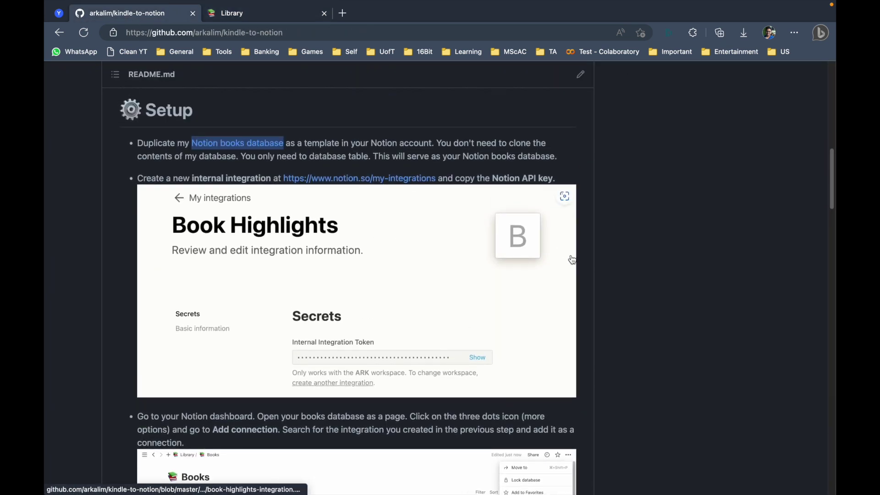
scroll(571, 259, down, 2)
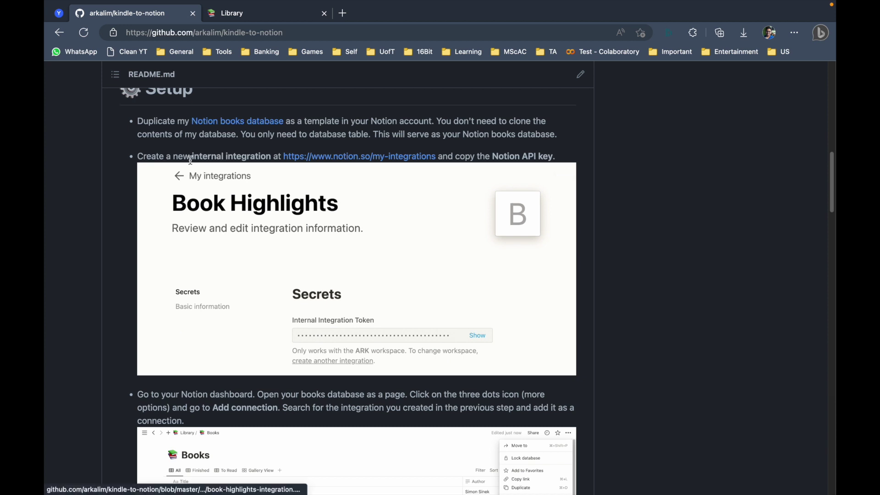
right_click(389, 160)
click(450, 162)
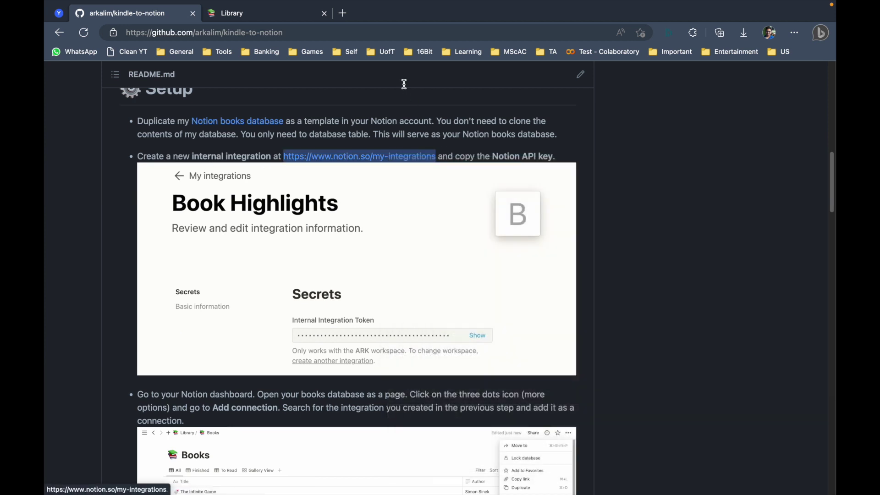
click(384, 18)
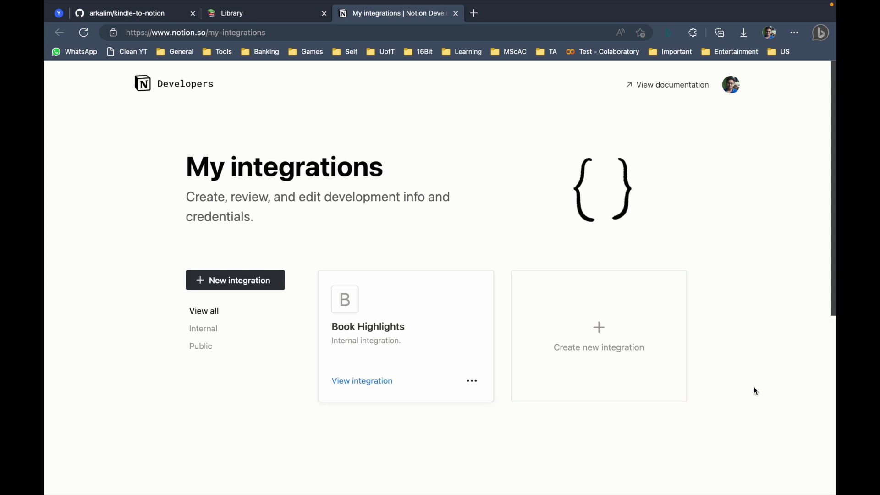
- Create a new integration named 'Book Highlights Tutorial' in the personal workspace
scroll(754, 389, down, 2)
click(608, 308)
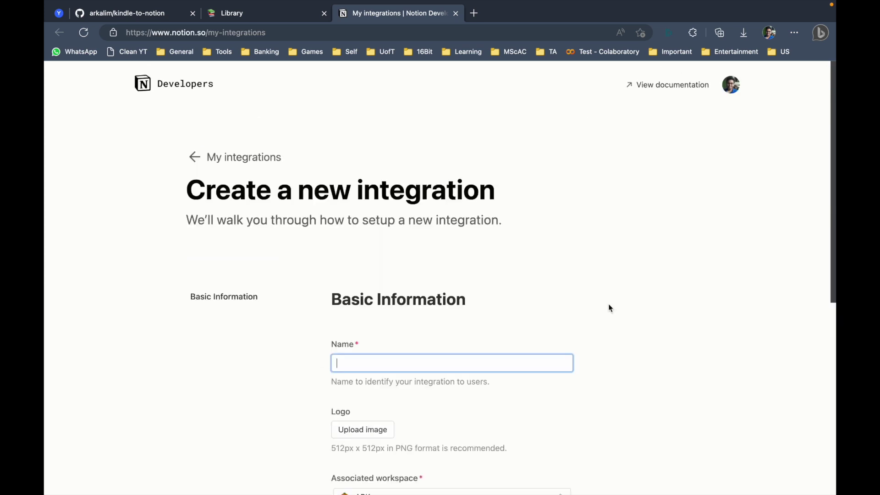
scroll(715, 332, down, 3)
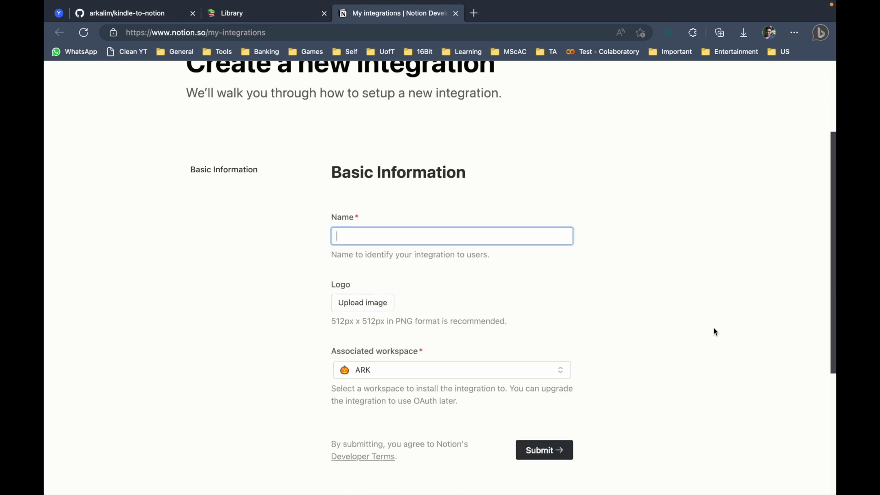
text(Book Highlights Tutorial)
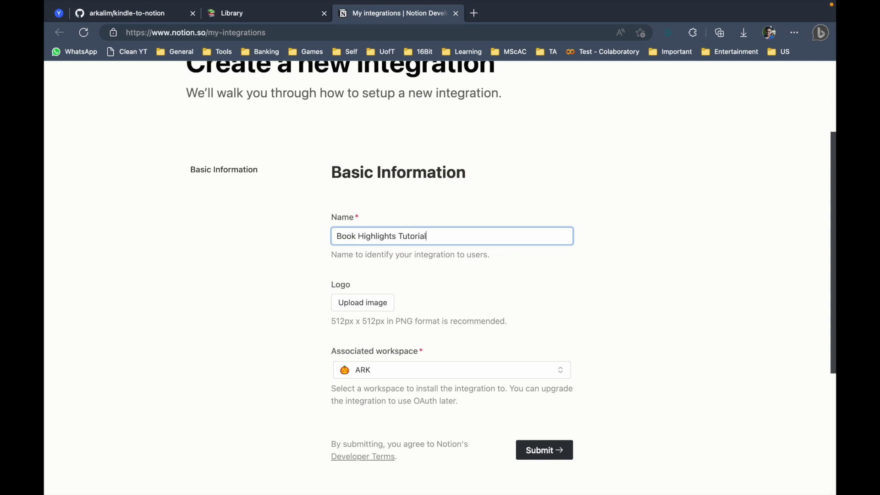
scroll(655, 345, down, 2)
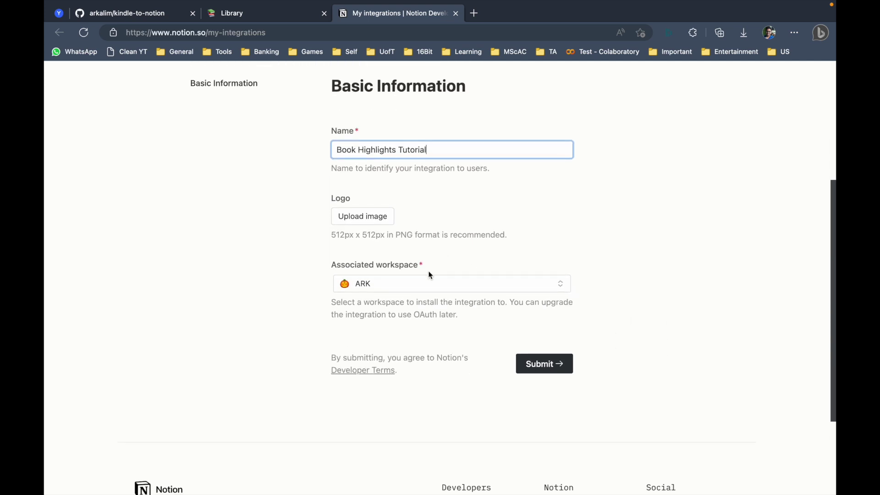
click(472, 286)
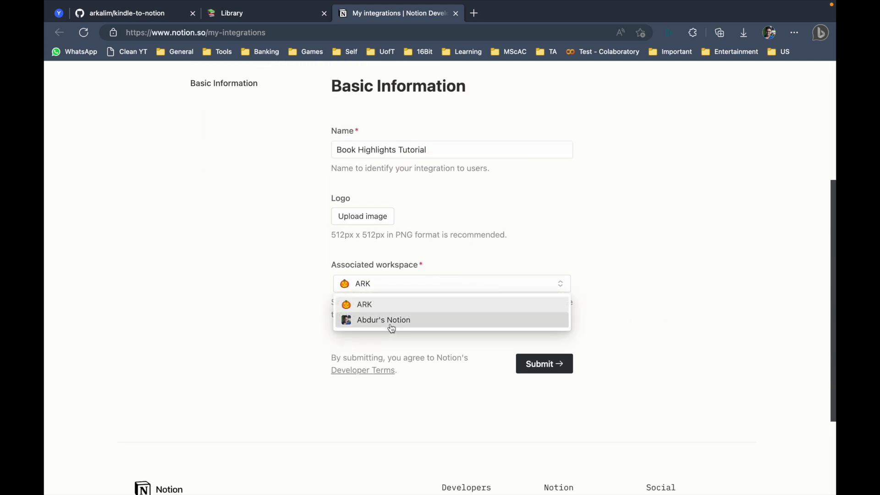
click(395, 320)
scroll(636, 288, up, 1)
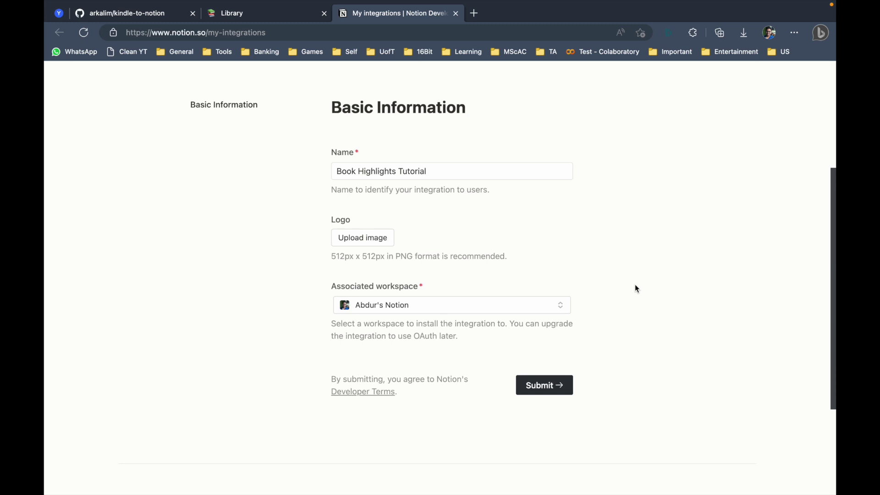
scroll(635, 285, up, 3)
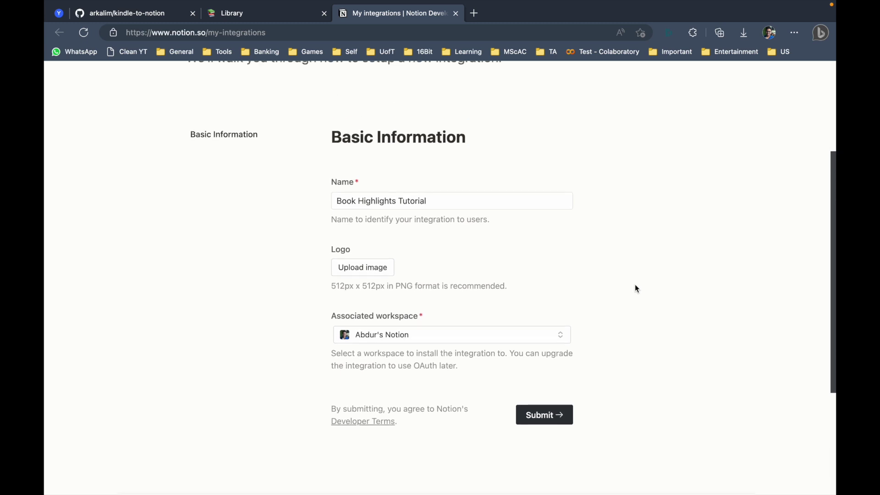
scroll(573, 318, down, 4)
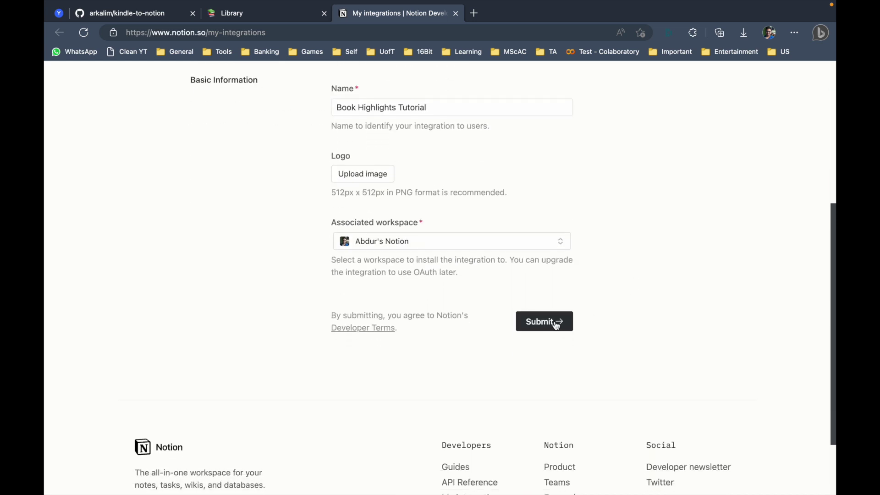
click(555, 323)
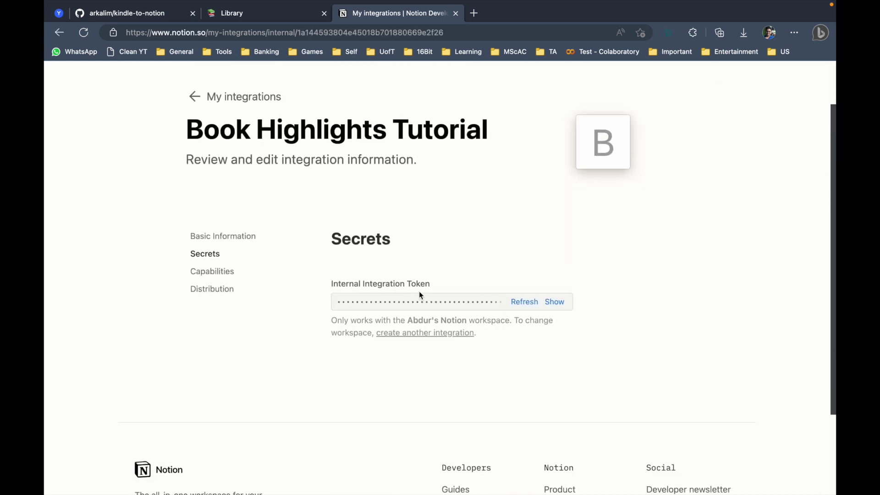
- Reveal and copy the integration's secret token, then return to the GitHub README
click(550, 306)
click(555, 306)
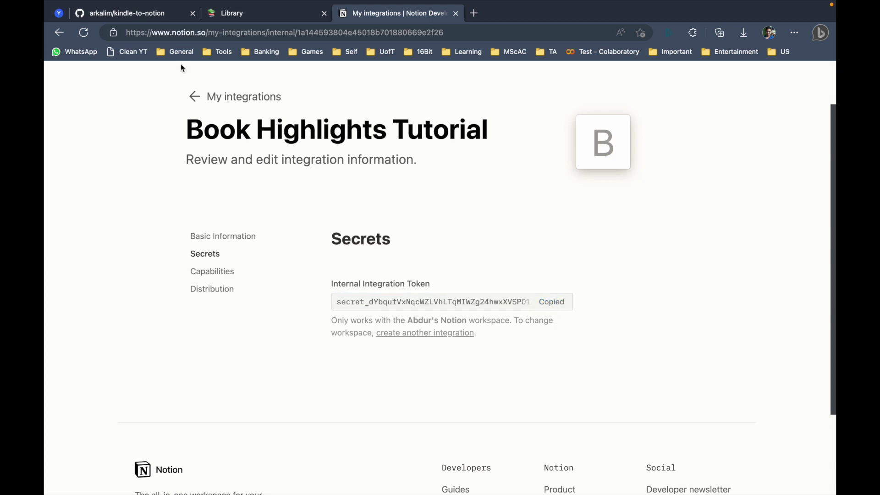
click(152, 12)
scroll(481, 312, down, 5)
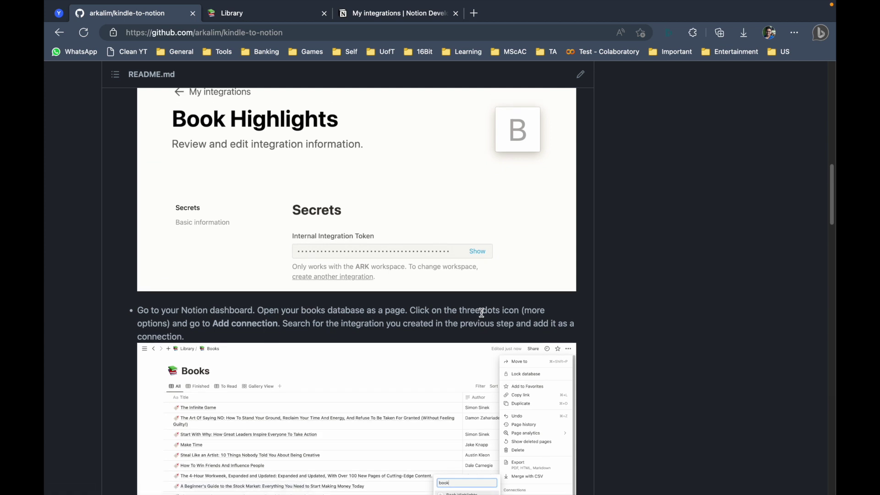
- Go from the README back to the Notion Library page showing the empty Books table
scroll(482, 313, down, 1)
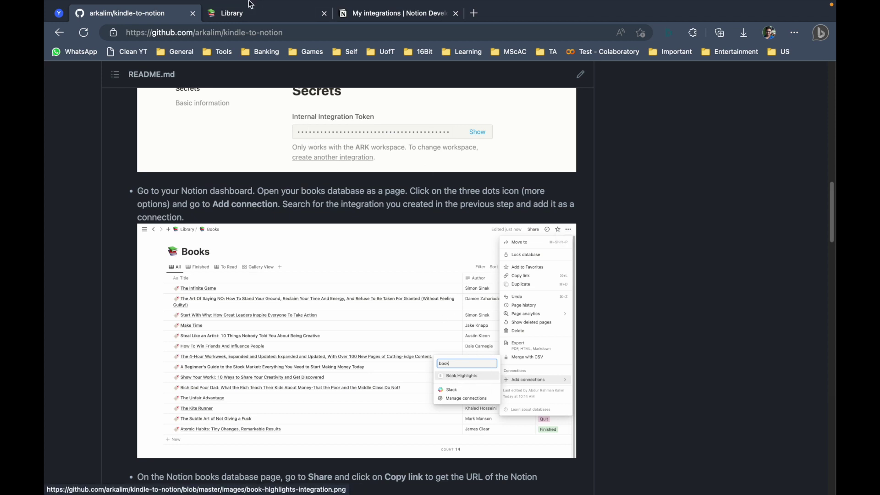
click(242, 13)
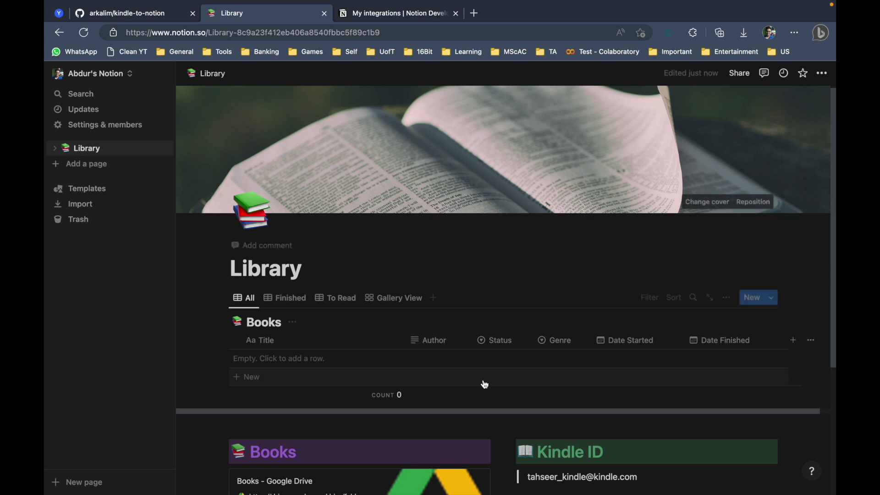
scroll(465, 383, down, 2)
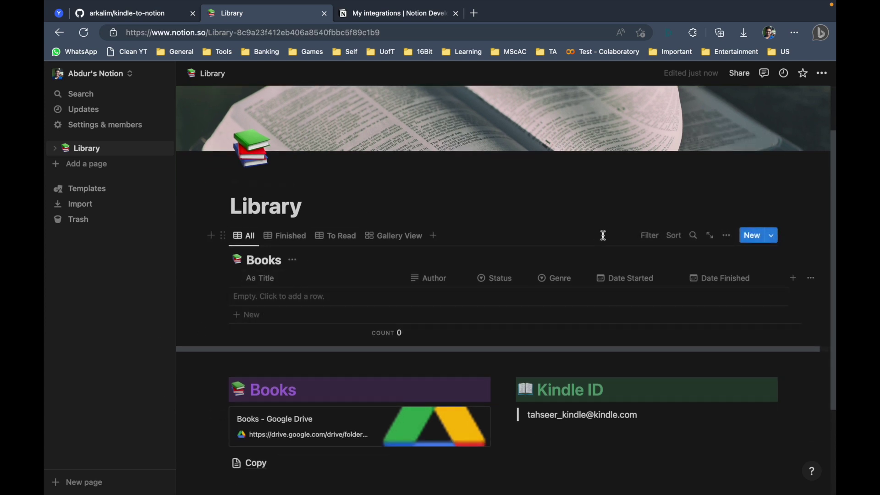
scroll(600, 234, up, 1)
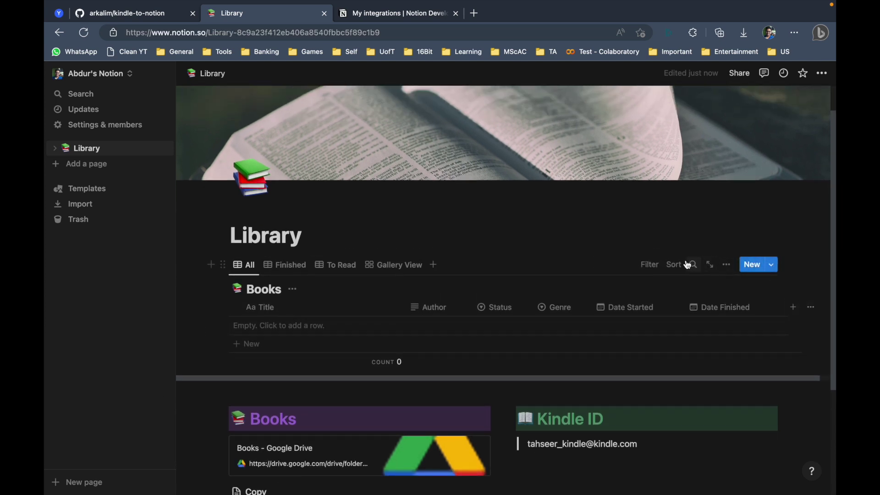
- Open Books as a full page and connect the Book Highlights Tutorial integration to it
click(710, 268)
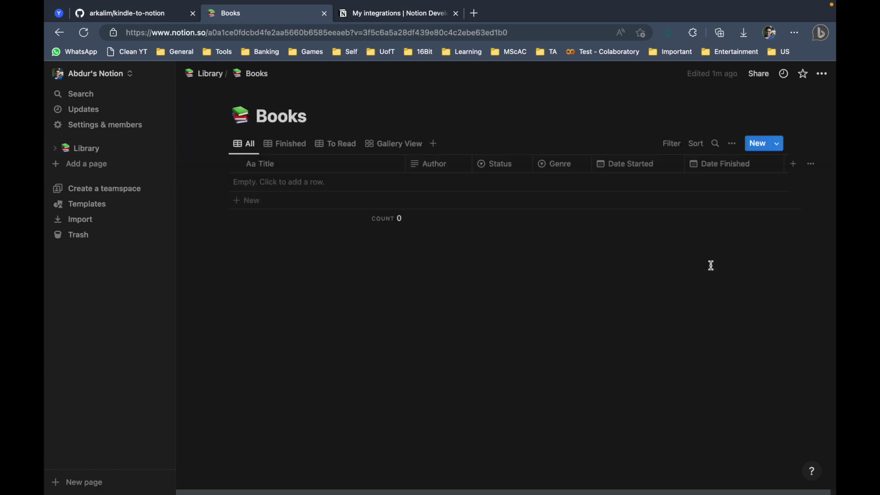
click(822, 73)
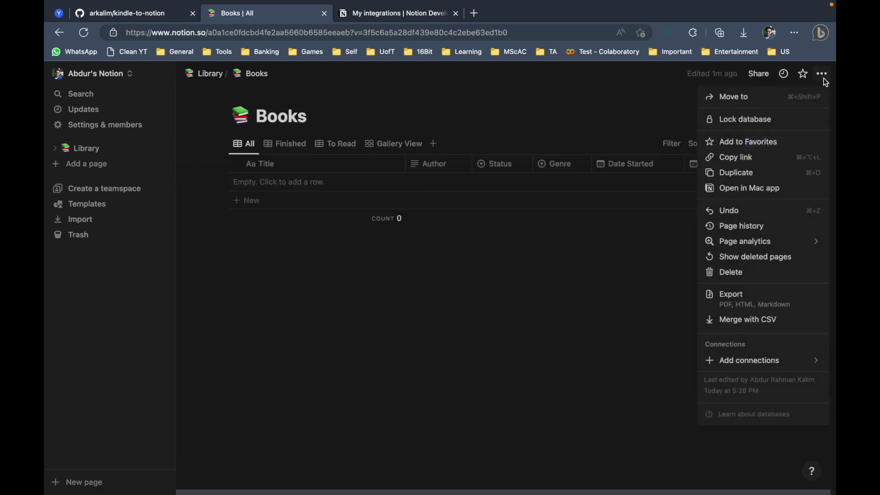
mouse_move(750, 248)
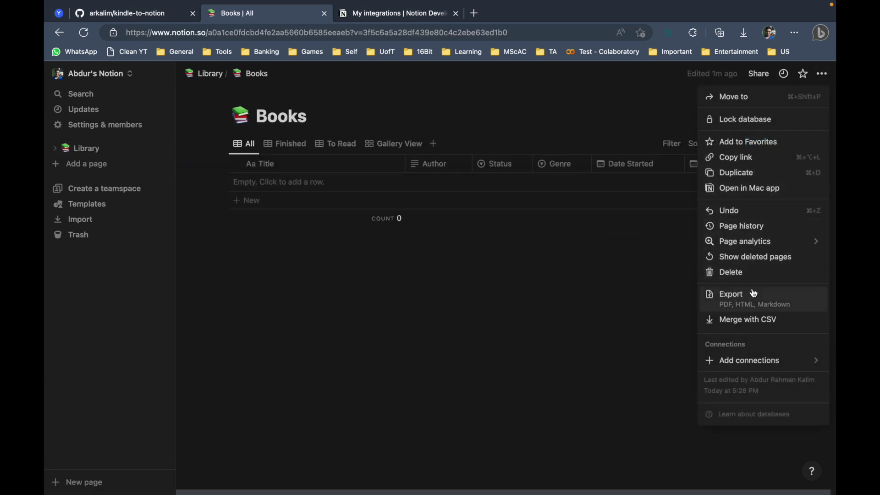
mouse_move(758, 366)
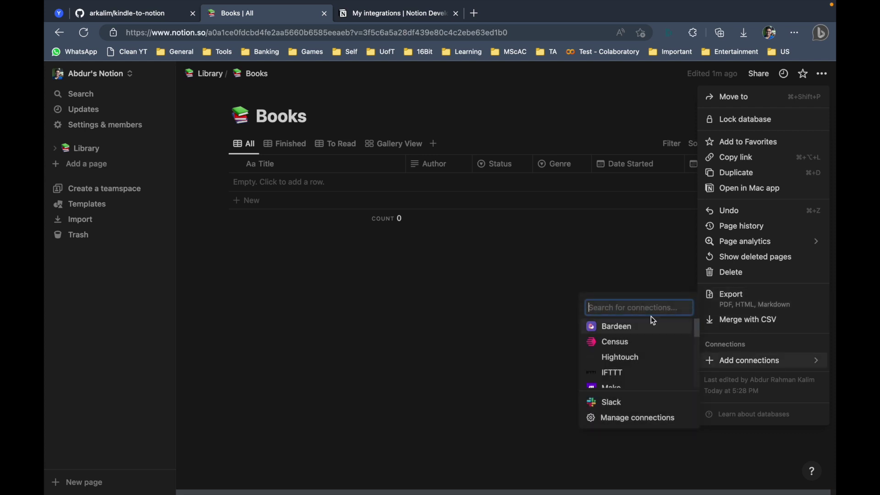
text(Book)
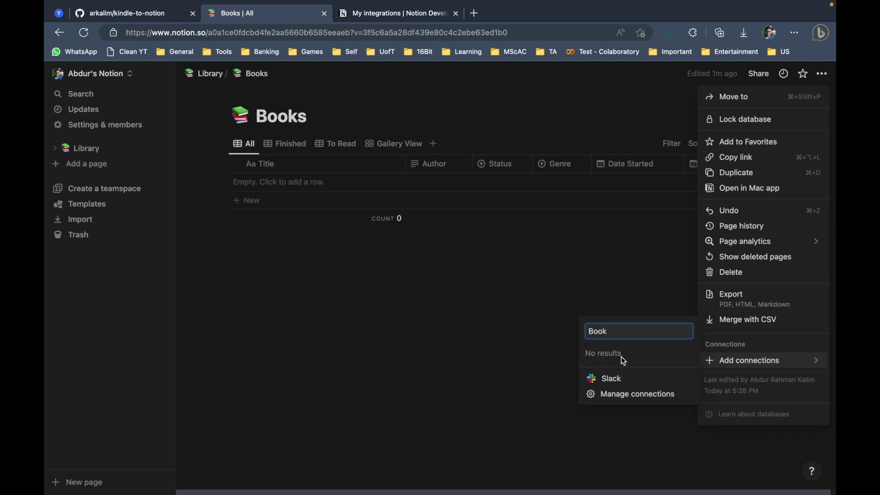
key(Escape)
mouse_move(726, 364)
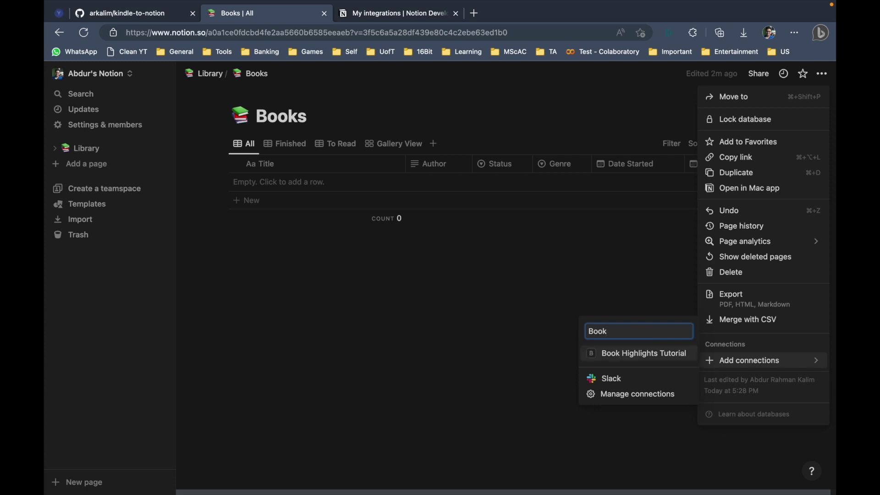
click(646, 356)
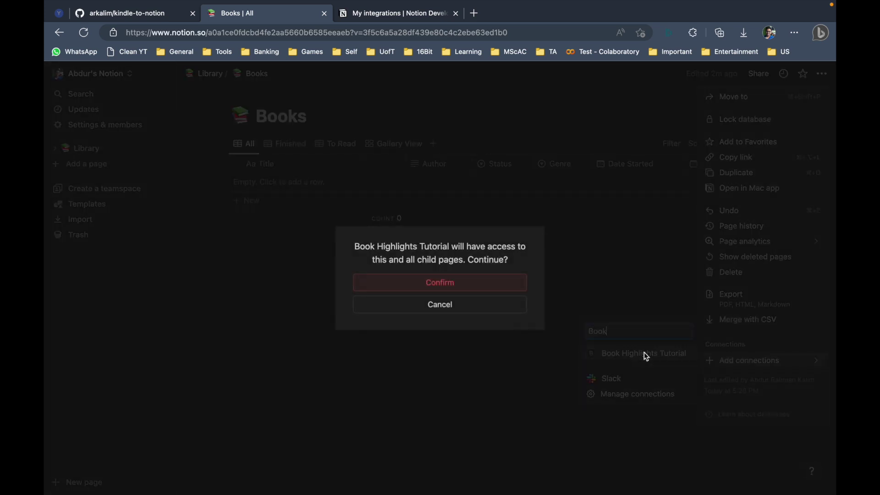
click(471, 286)
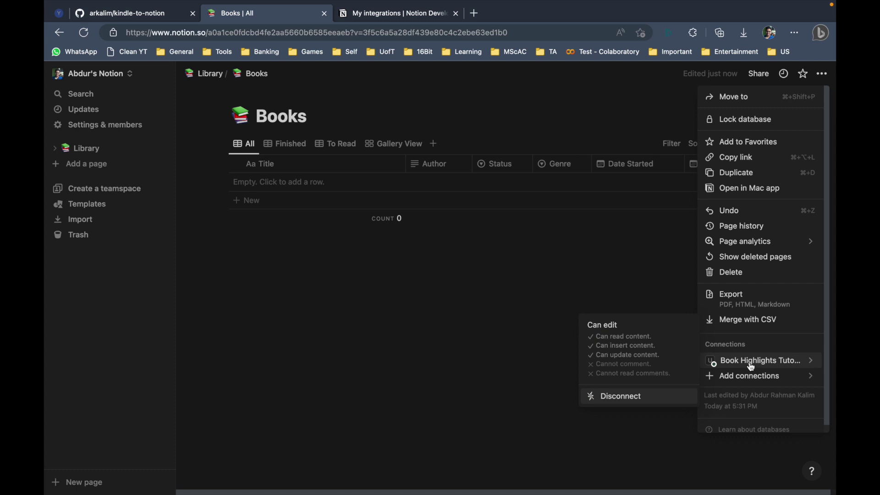
click(555, 245)
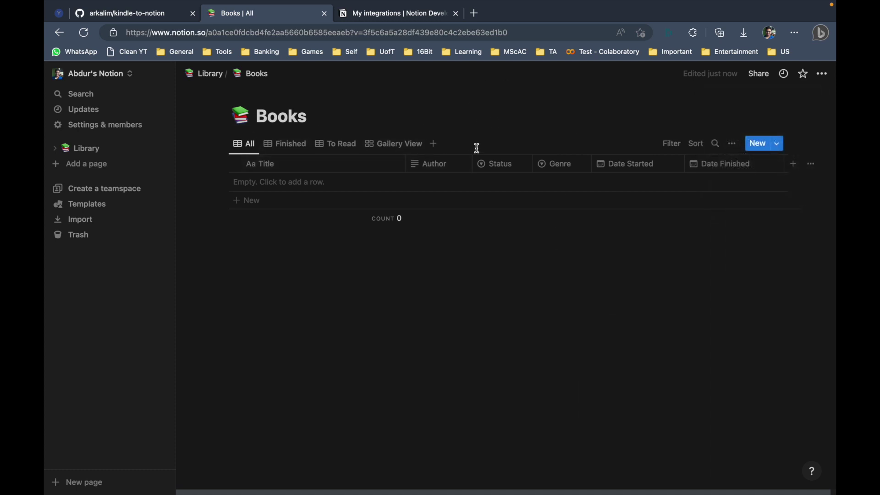
- Revisit the integration's secrets page, then return to the GitHub README
click(393, 13)
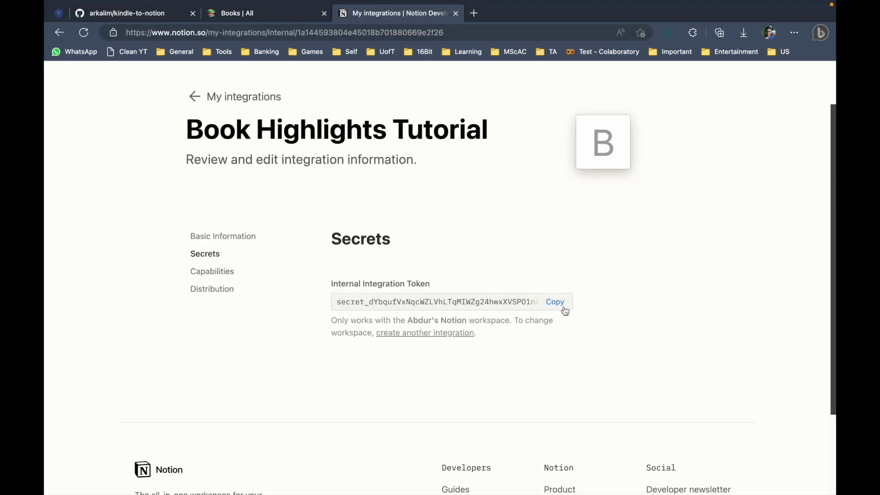
click(268, 13)
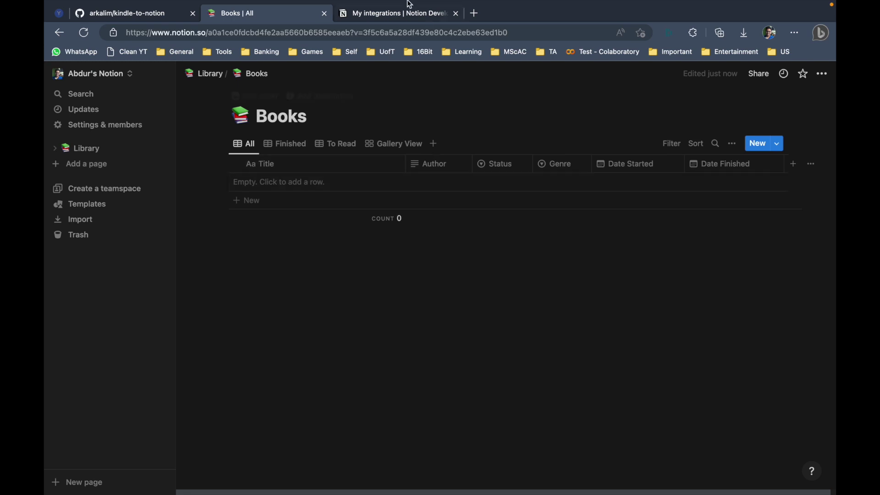
click(359, 15)
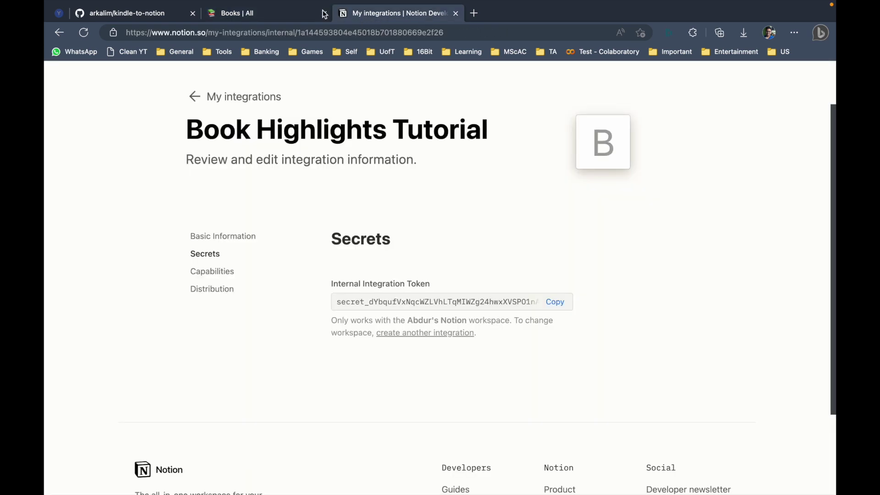
click(176, 16)
- Read the README down to the Copy link step, then return to the Notion Books database
scroll(362, 284, down, 1)
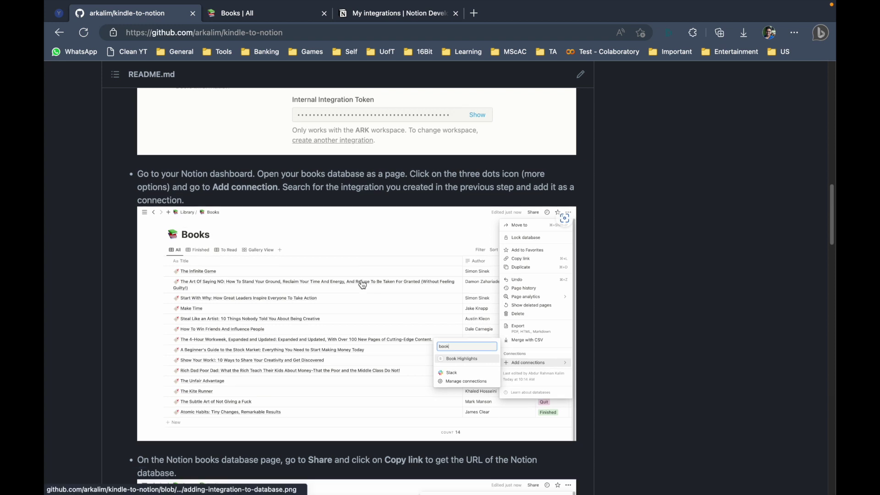
scroll(363, 284, down, 7)
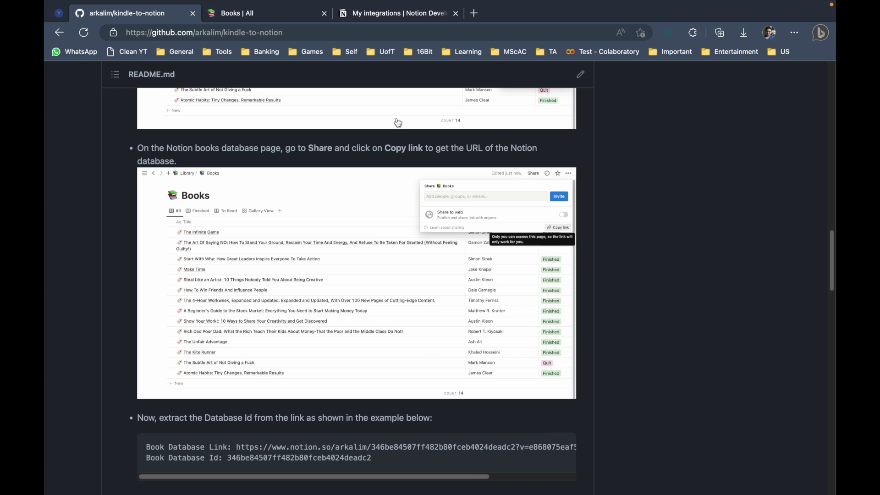
click(289, 15)
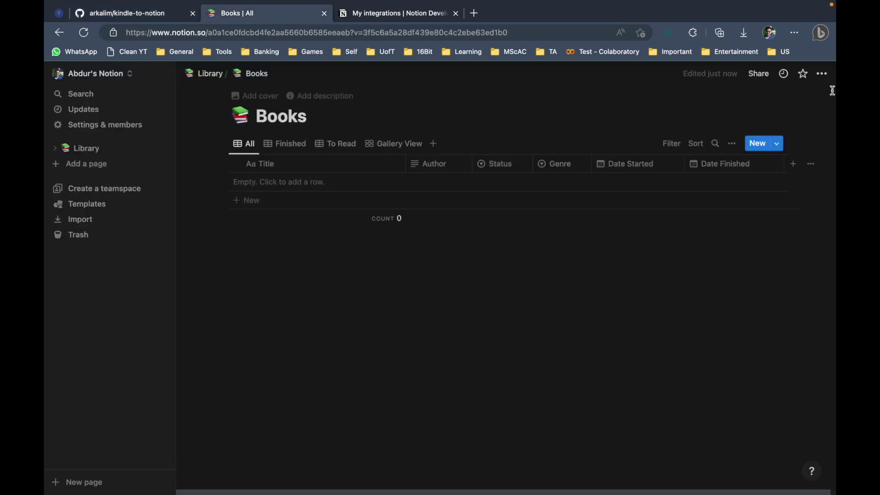
- Copy the Books database's share link and go back to the GitHub README
click(759, 74)
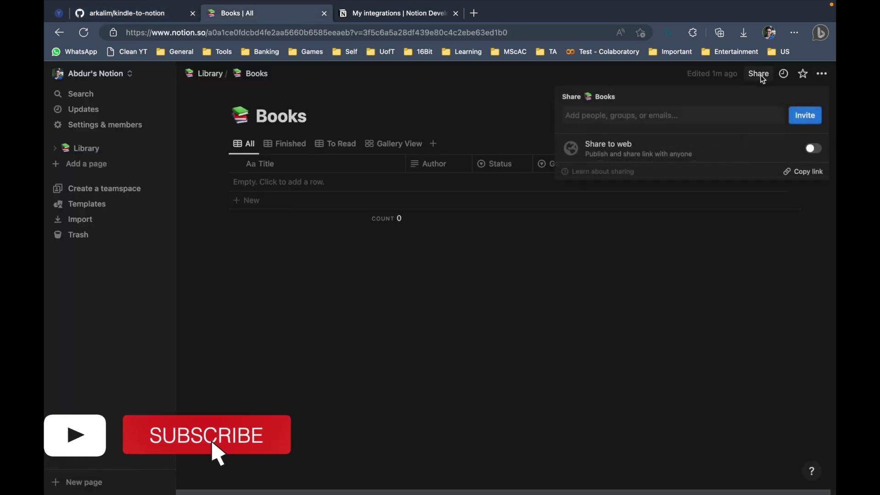
click(789, 173)
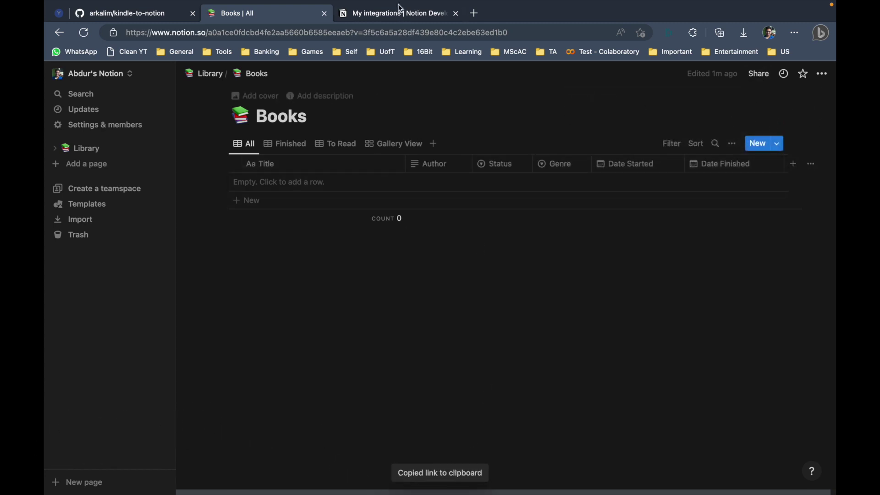
click(152, 15)
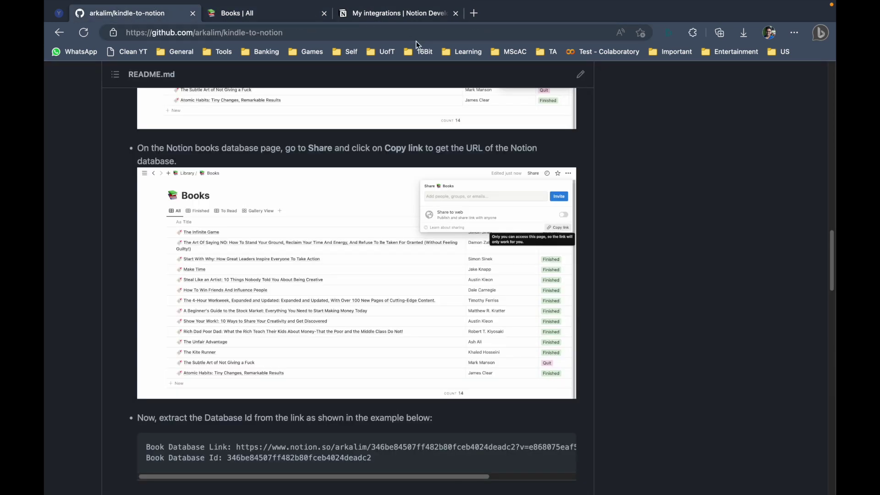
- Examine the README's example link to locate the workspace name and the database ID segment
scroll(403, 270, down, 5)
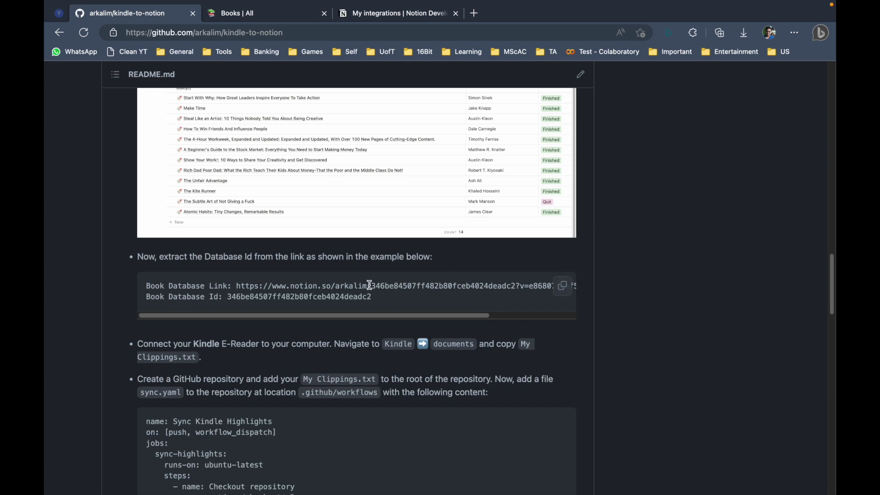
drag(372, 286, 336, 286)
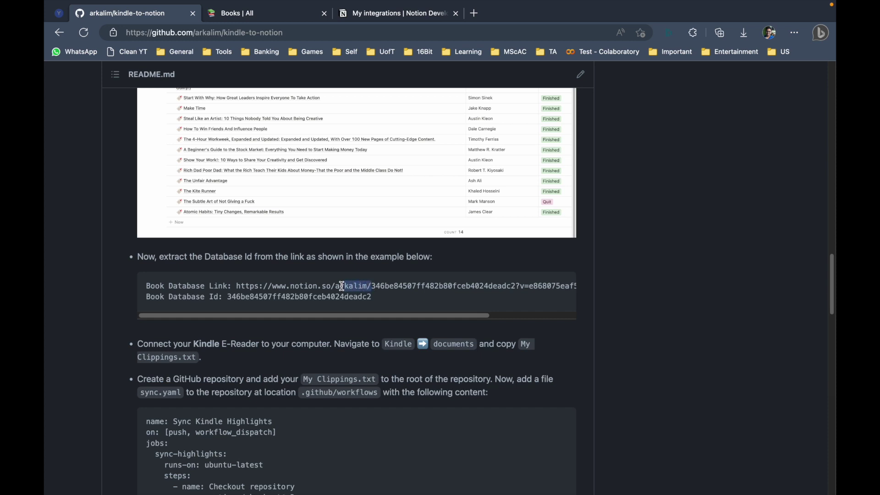
click(374, 289)
mouse_move(372, 285)
mouse_down()
mouse_move(508, 288)
mouse_move(372, 286)
mouse_up()
click(514, 289)
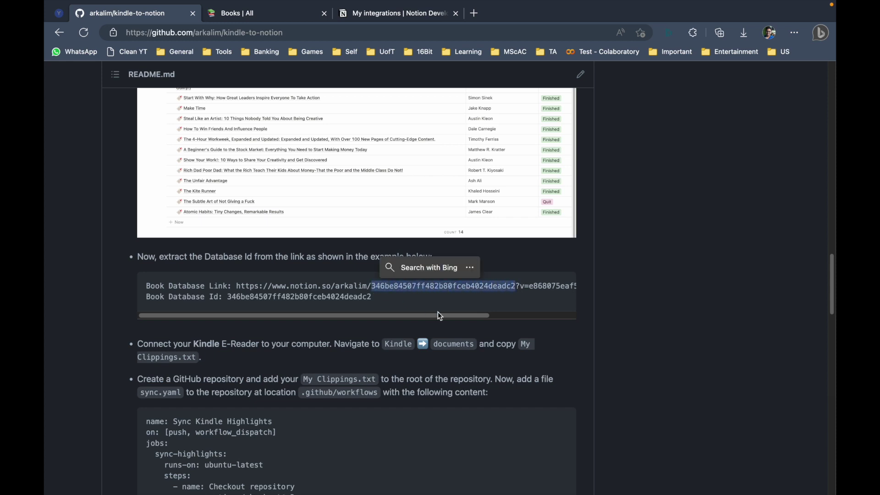
key(super+c)
click(463, 304)
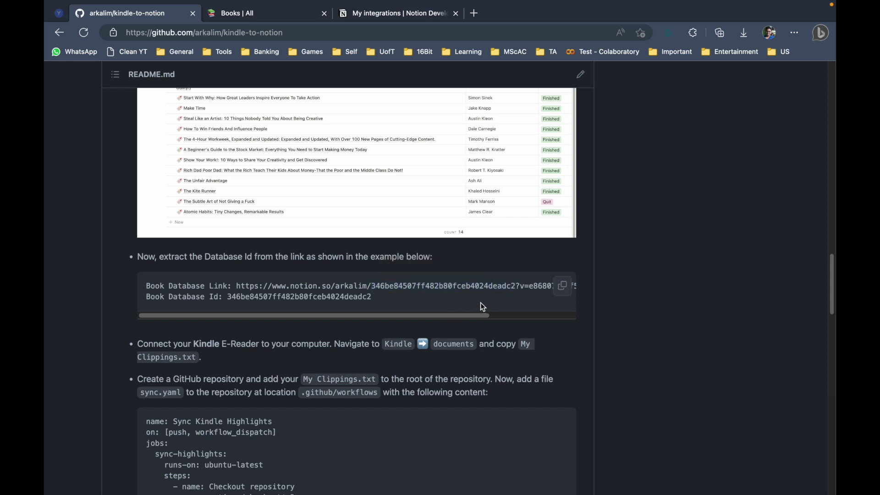
click(477, 13)
- Trim the pasted Books link to just its database ID in a scratch tab, then close it
key(super+v)
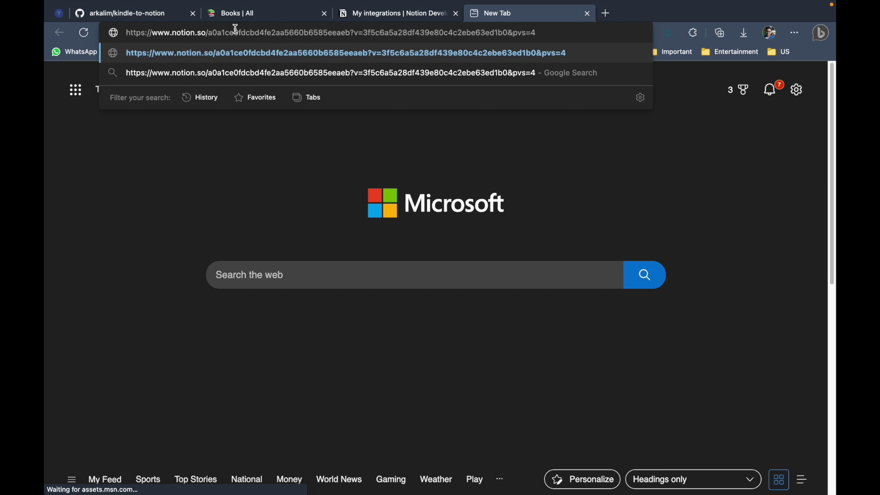
drag(209, 33, 118, 35)
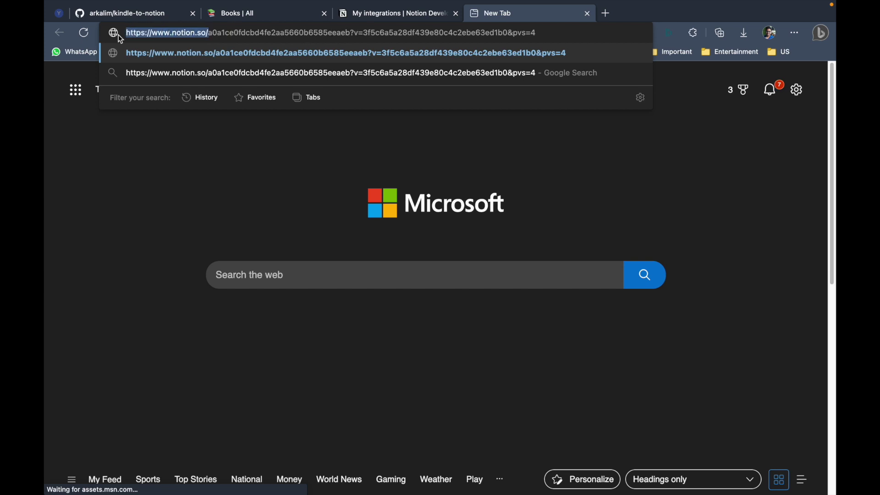
key(BackSpace)
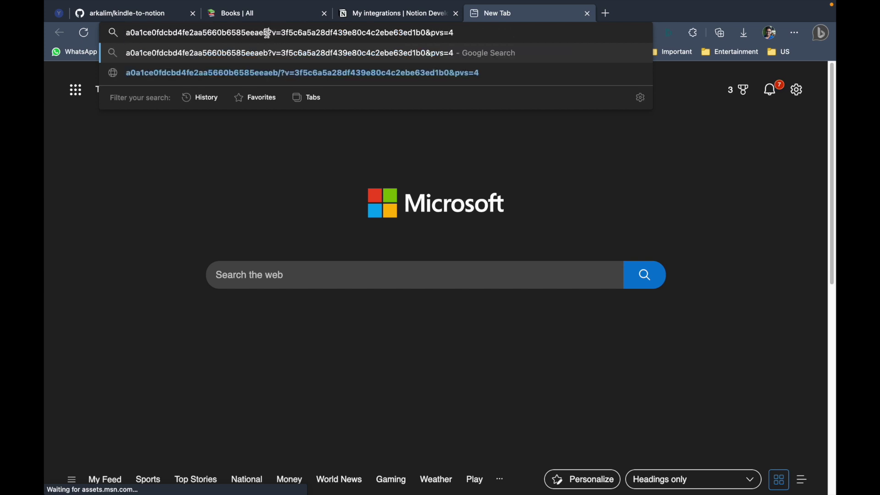
drag(269, 33, 422, 48)
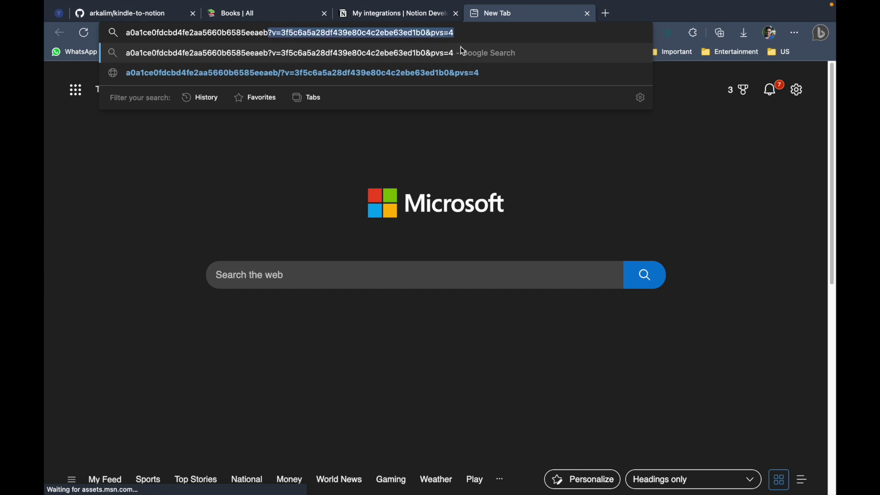
key(BackSpace)
drag(303, 41, 114, 29)
click(589, 13)
scroll(555, 318, down, 2)
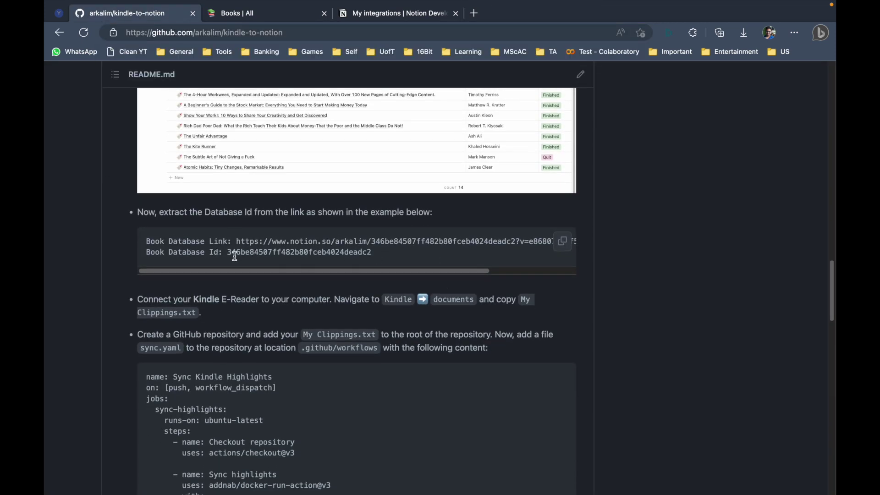
scroll(403, 255, down, 3)
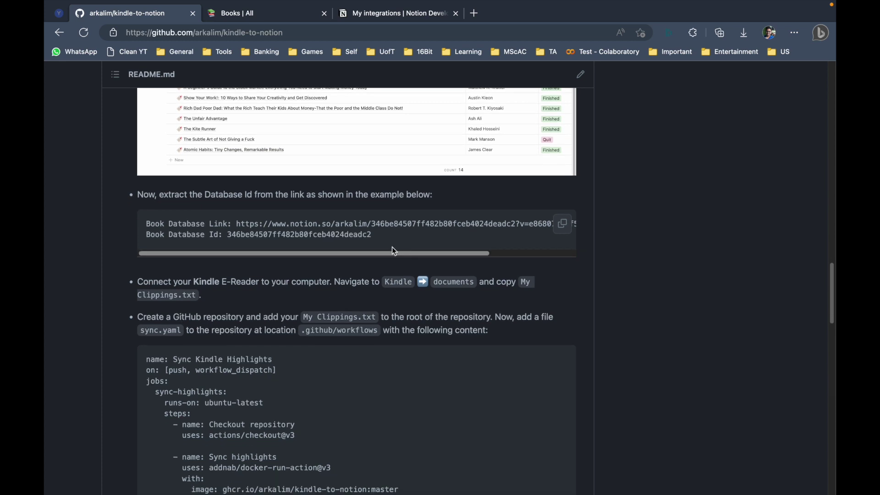
scroll(201, 229, down, 1)
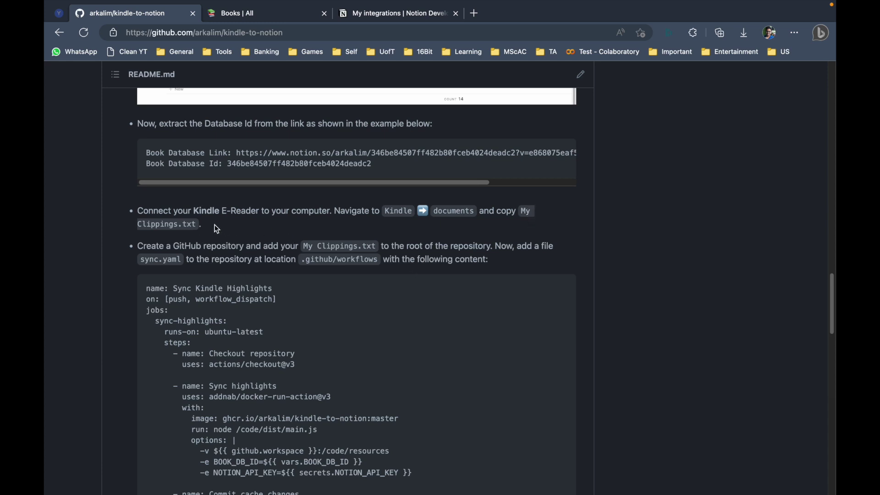
scroll(338, 287, down, 3)
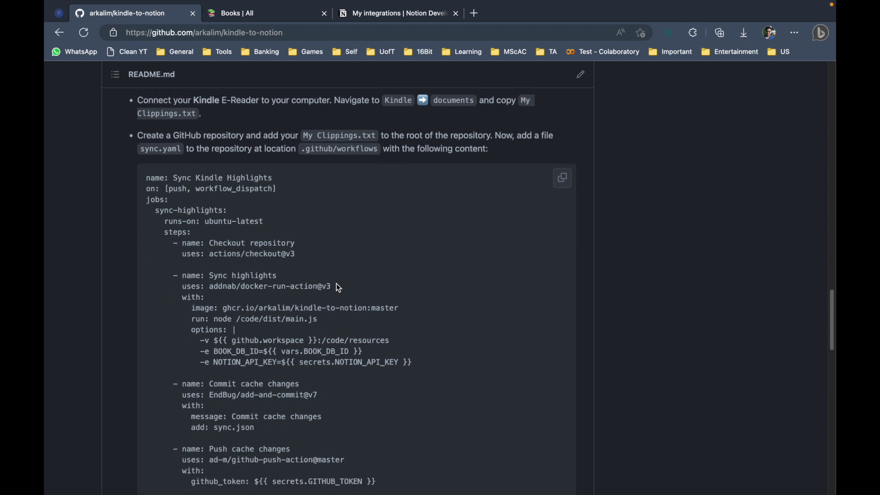
scroll(184, 156, down, 1)
scroll(217, 163, up, 1)
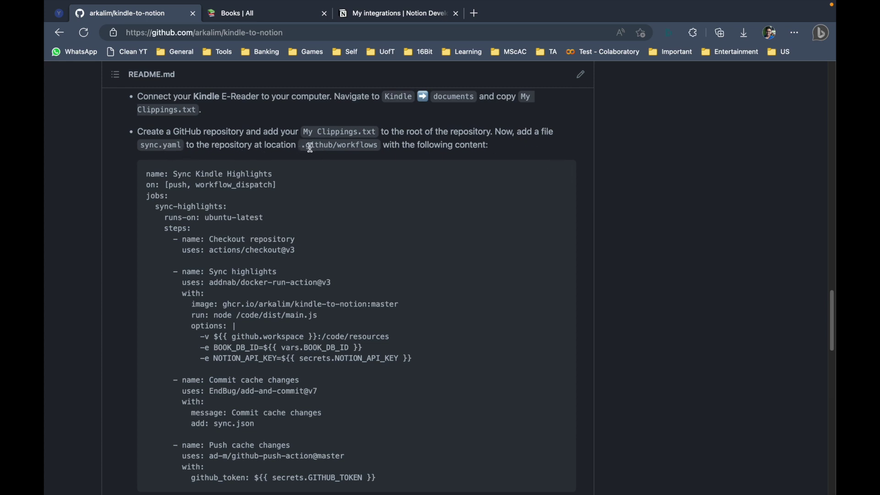
scroll(484, 217, down, 2)
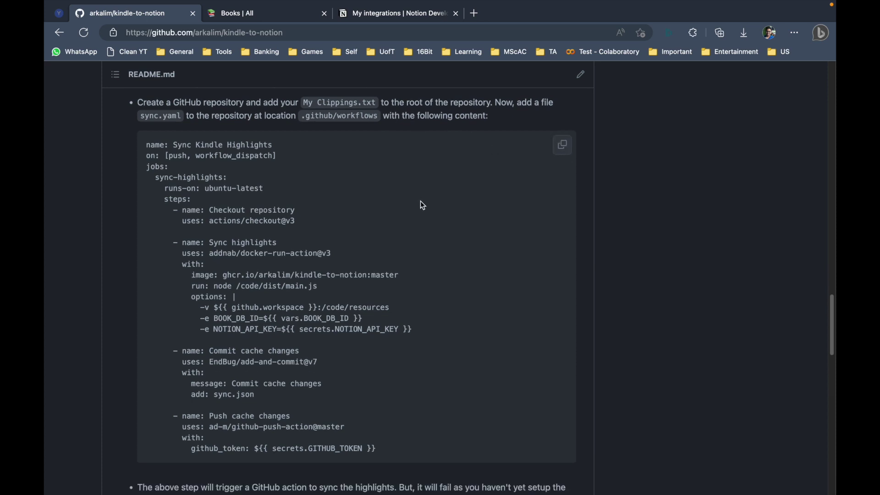
scroll(494, 203, up, 2)
- Load github.com in a fresh browser tab
click(474, 13)
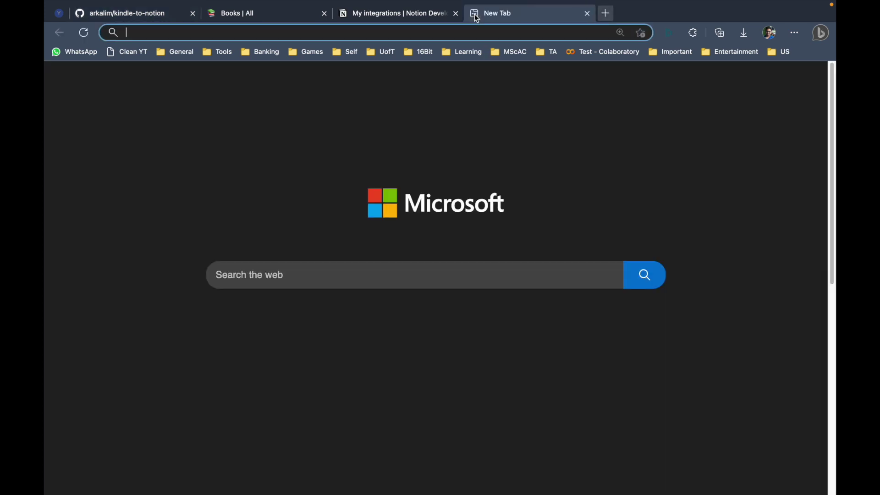
text(github.com)
key(Return)
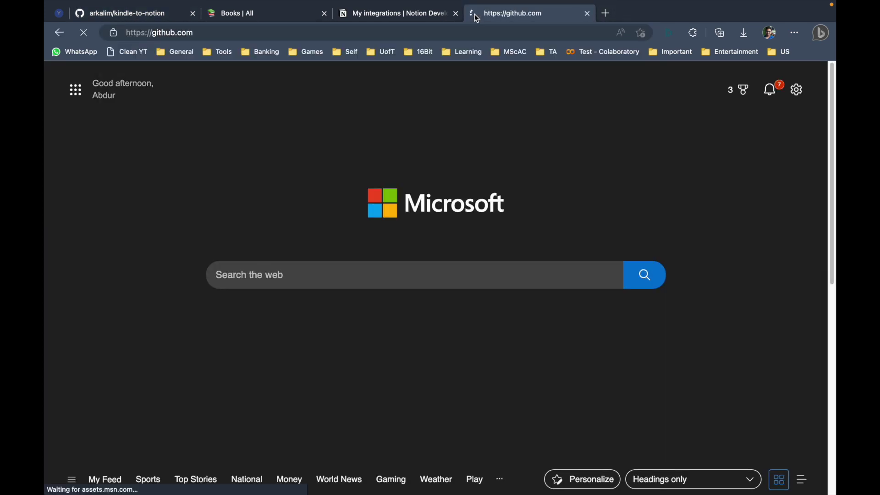
- Create a new public repository named kindle-highlights
click(217, 151)
click(354, 268)
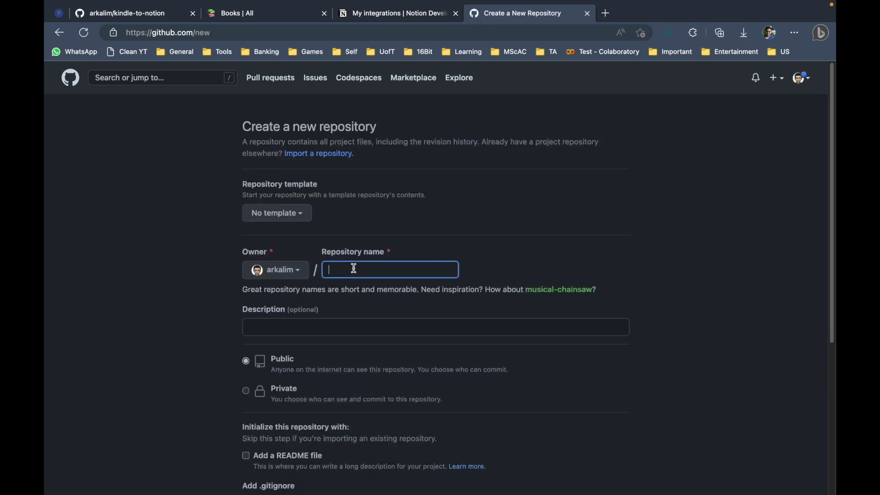
text(kindle-highlights)
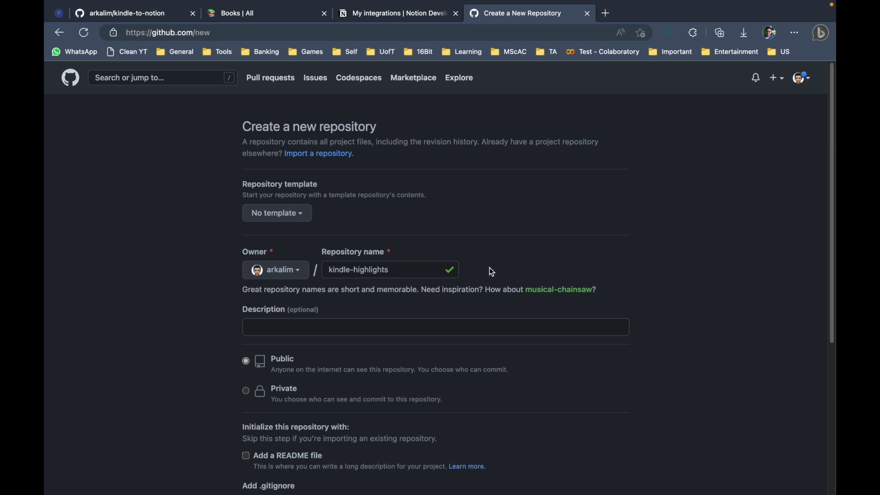
scroll(479, 248, down, 3)
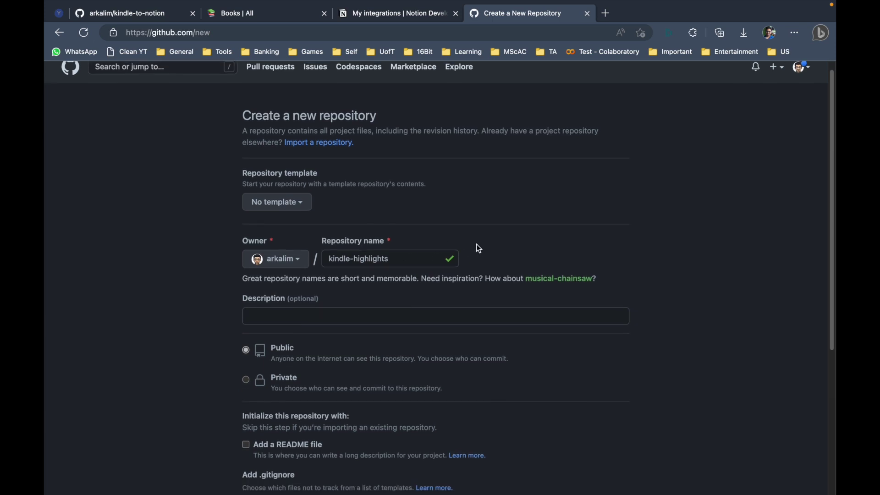
scroll(375, 304, down, 3)
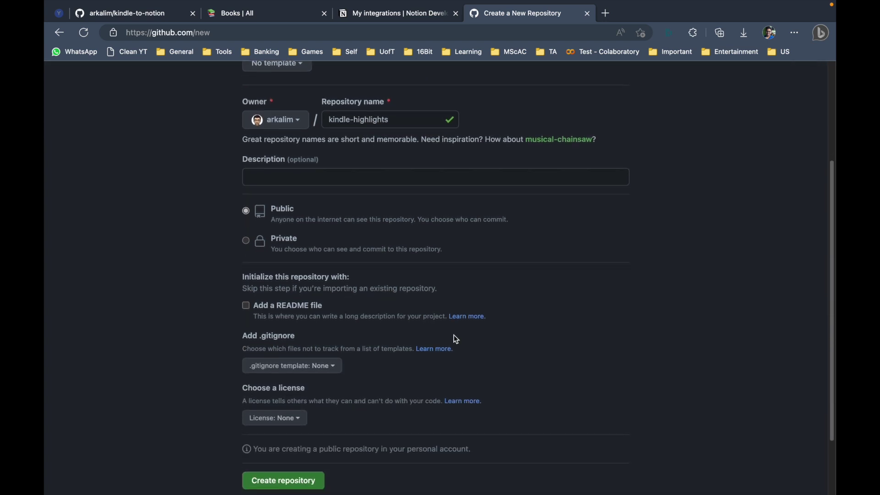
scroll(456, 338, up, 5)
scroll(455, 339, down, 10)
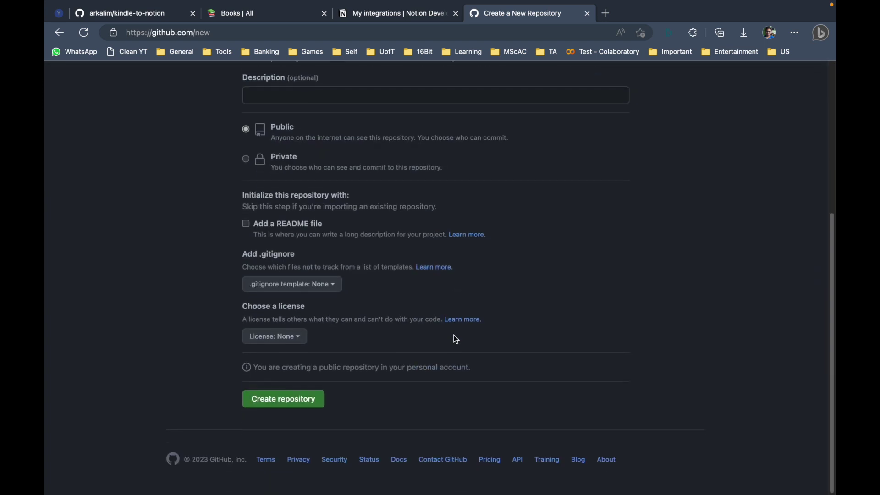
click(290, 405)
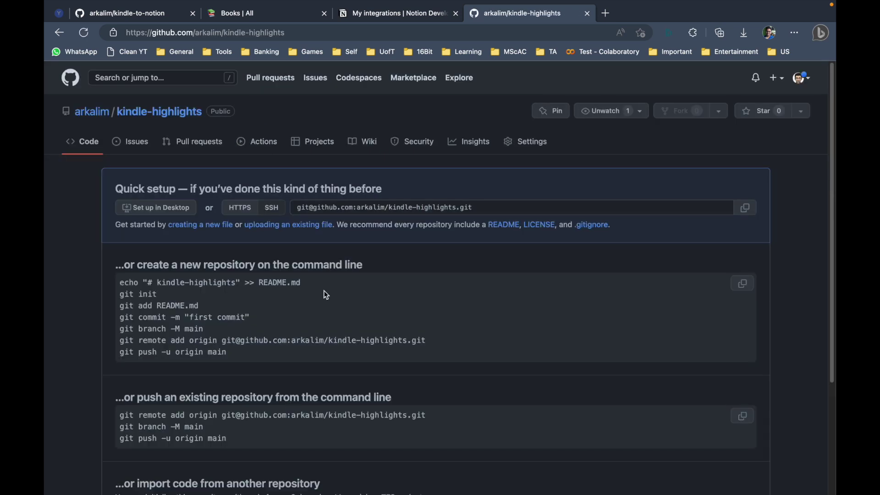
- Start a new file named .github/workflows/sync.yaml, using the path copied from the README
click(200, 226)
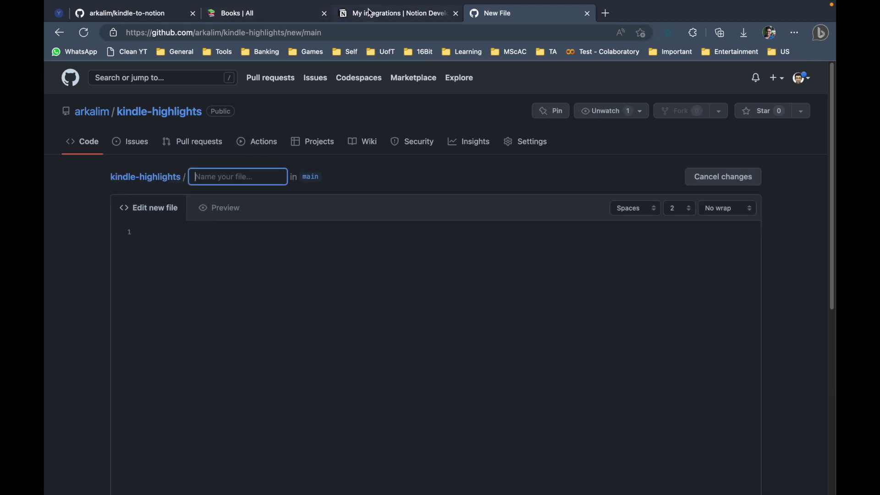
click(188, 15)
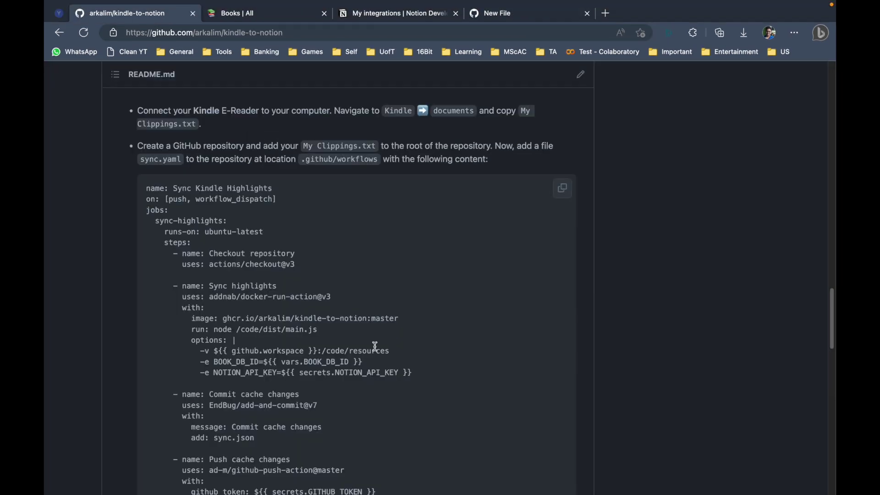
scroll(428, 155, up, 2)
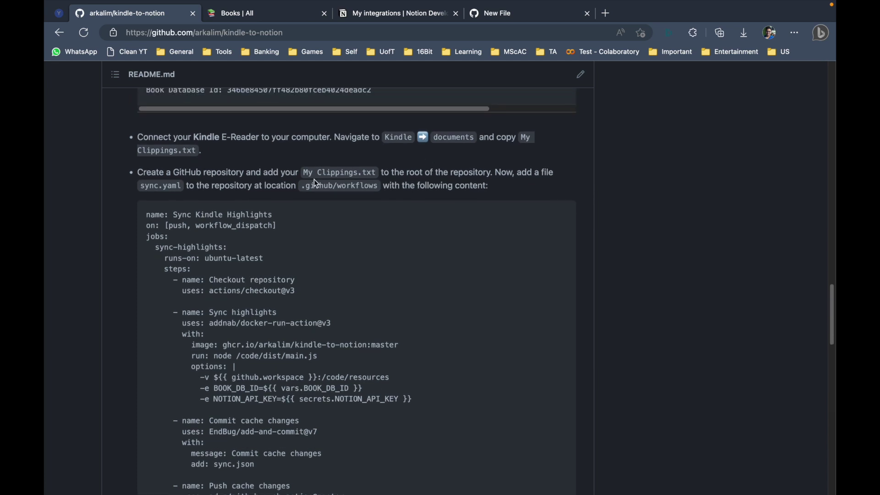
drag(301, 185, 377, 189)
key(ctrl+c)
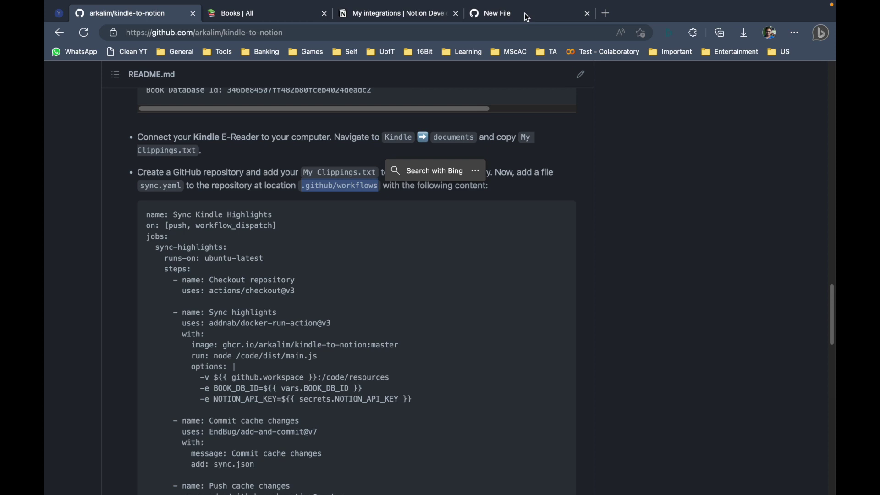
click(526, 15)
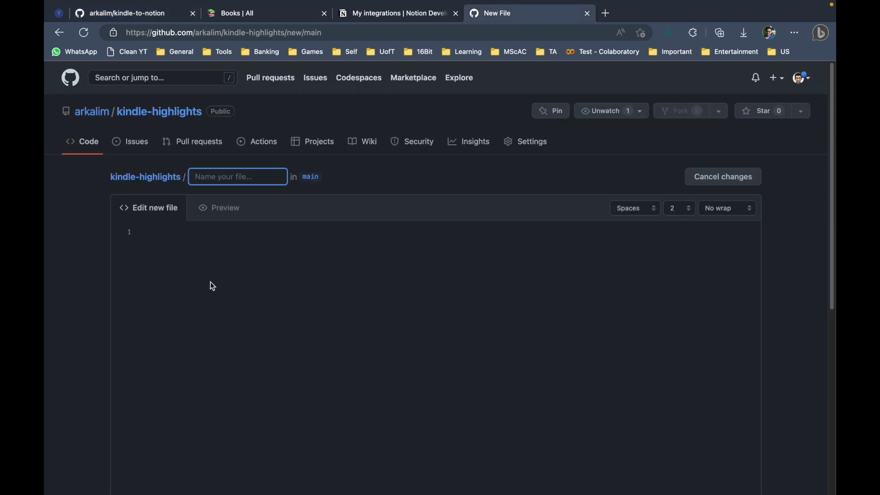
key(ctrl+v)
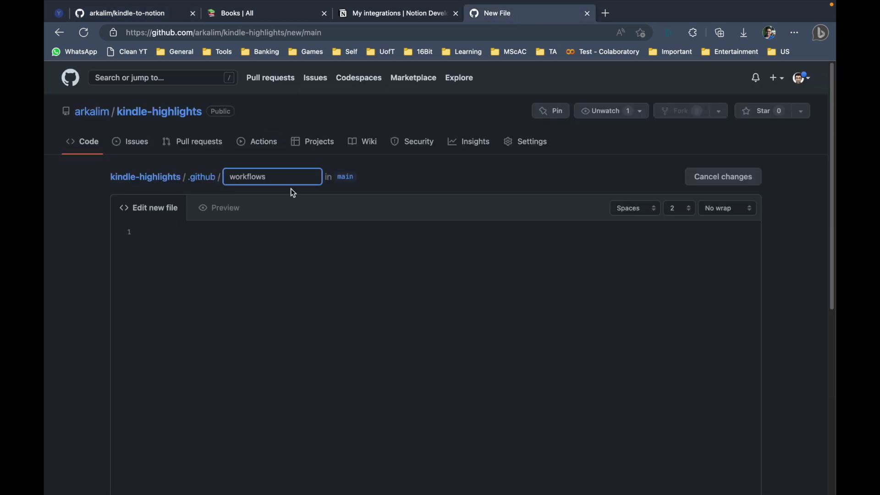
text(/)
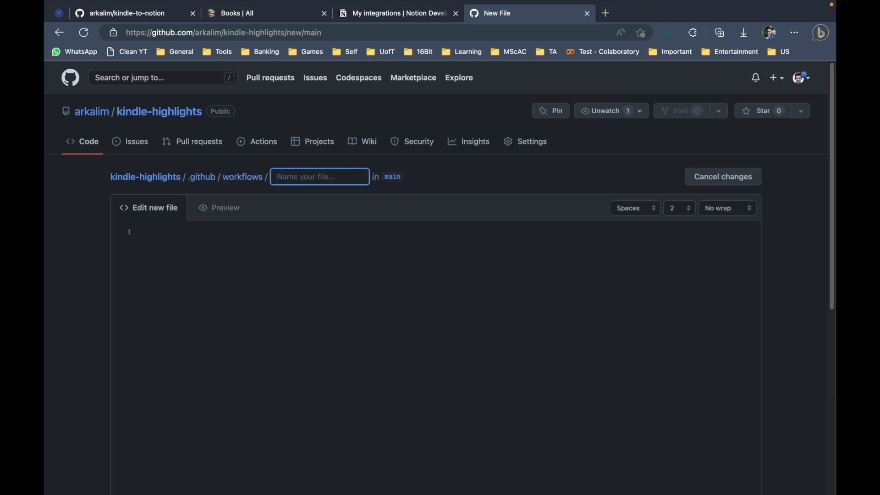
text(sync.yaml)
- Paste the README's Sync Kindle Highlights workflow code into sync.yaml and commit it
click(369, 255)
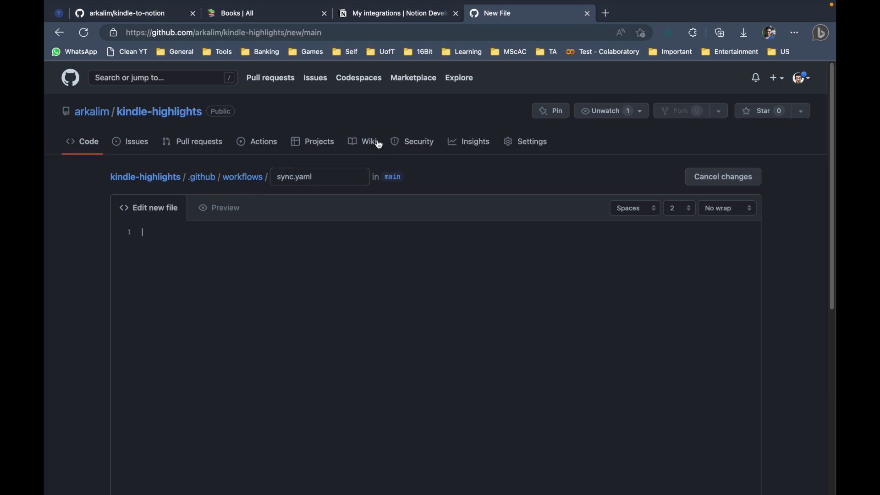
click(139, 16)
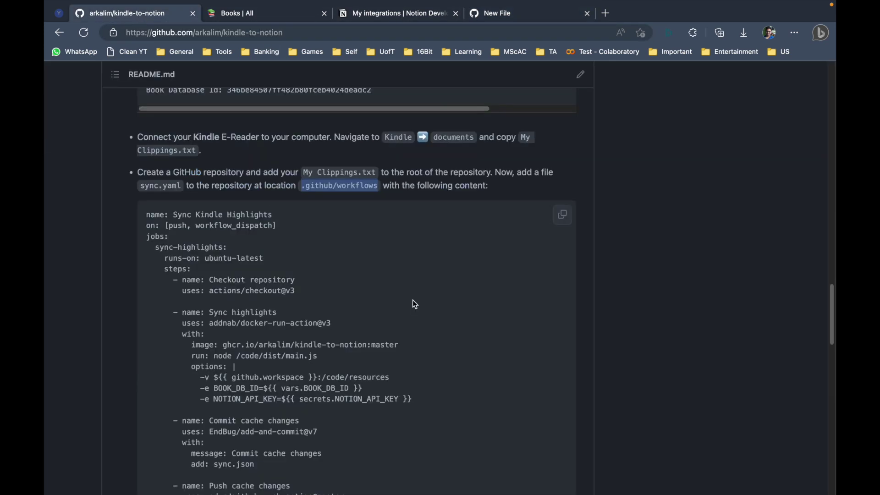
scroll(430, 284, down, 2)
click(562, 177)
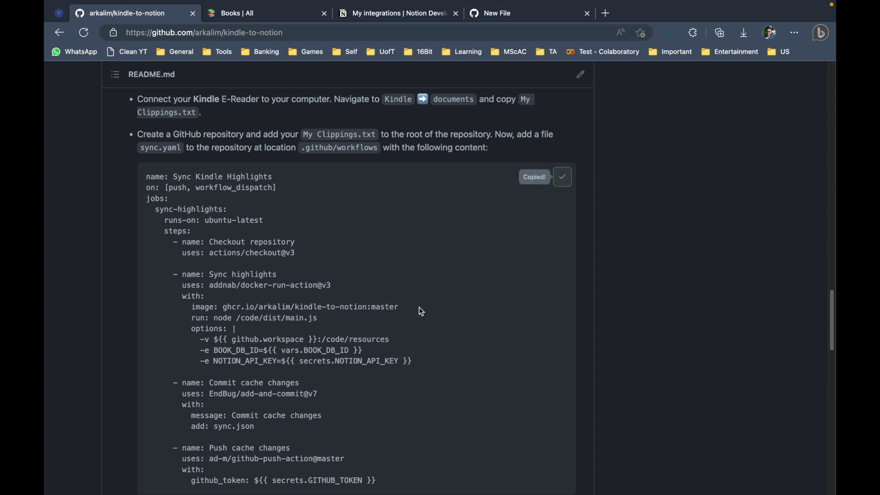
scroll(420, 311, down, 3)
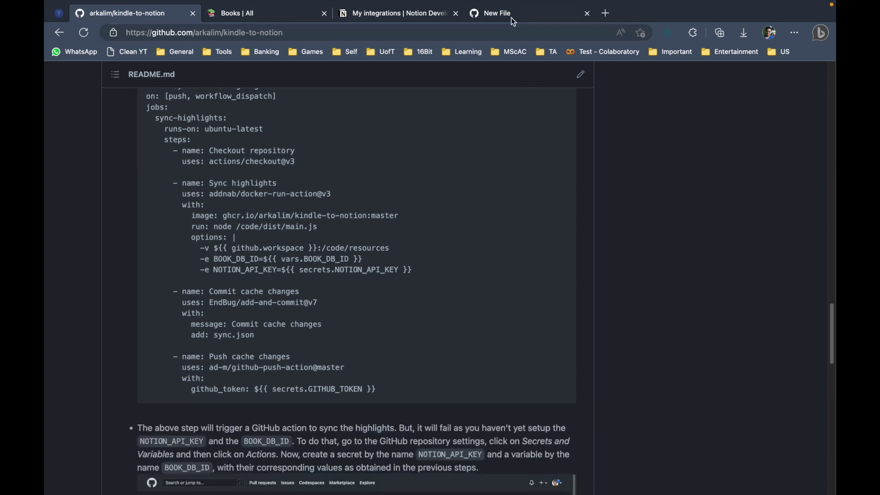
click(513, 16)
key(super+v)
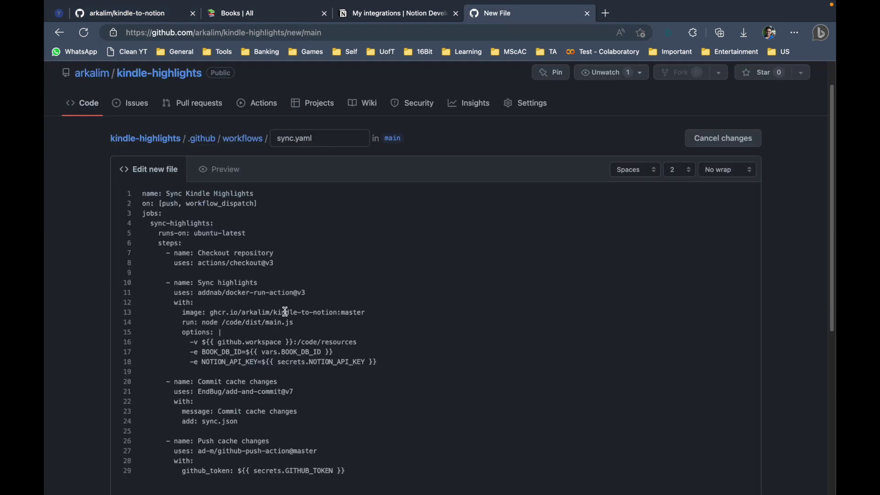
scroll(462, 408, down, 3)
scroll(463, 408, up, 3)
scroll(462, 408, down, 6)
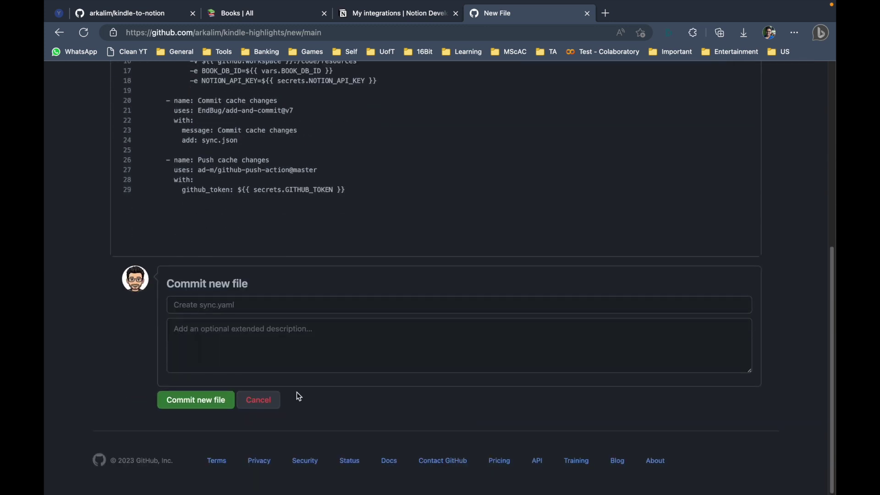
click(204, 401)
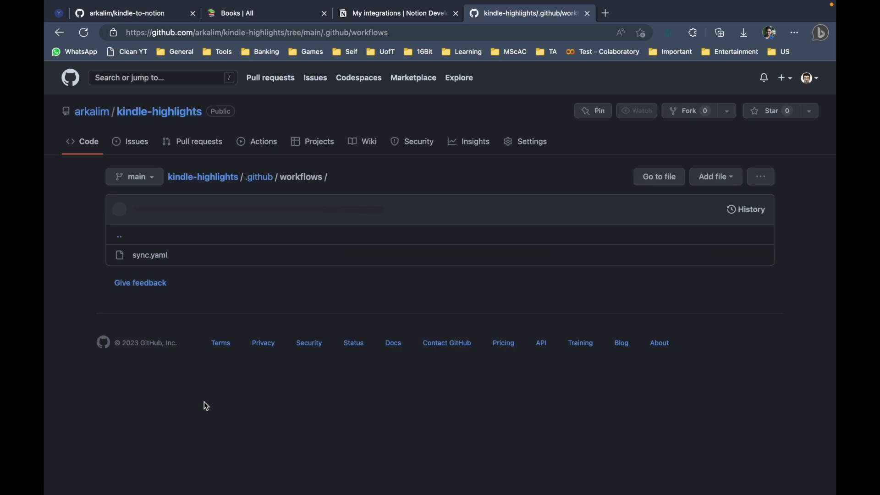
- Check that sync.yaml is in the .github/workflows folder, then return to the repository root
click(83, 146)
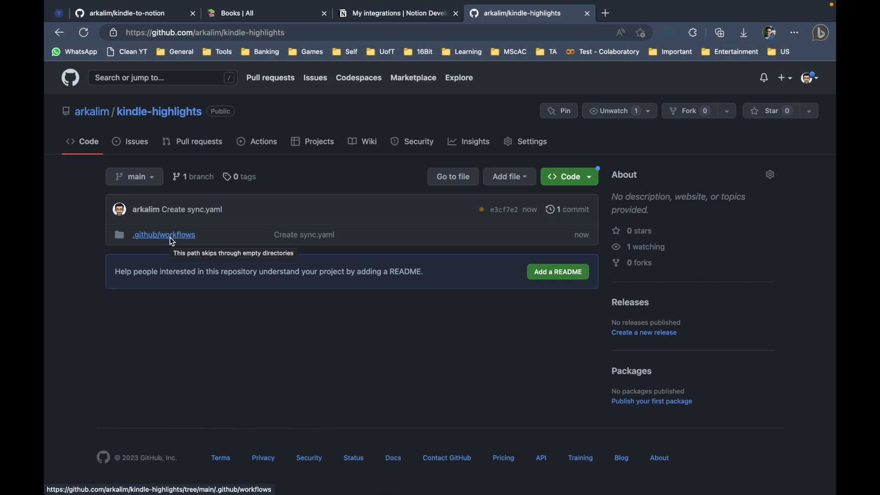
click(170, 237)
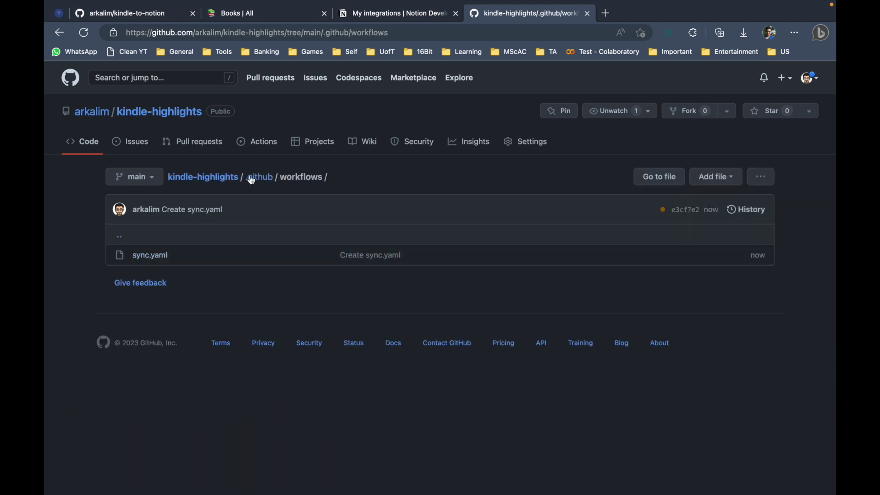
click(59, 33)
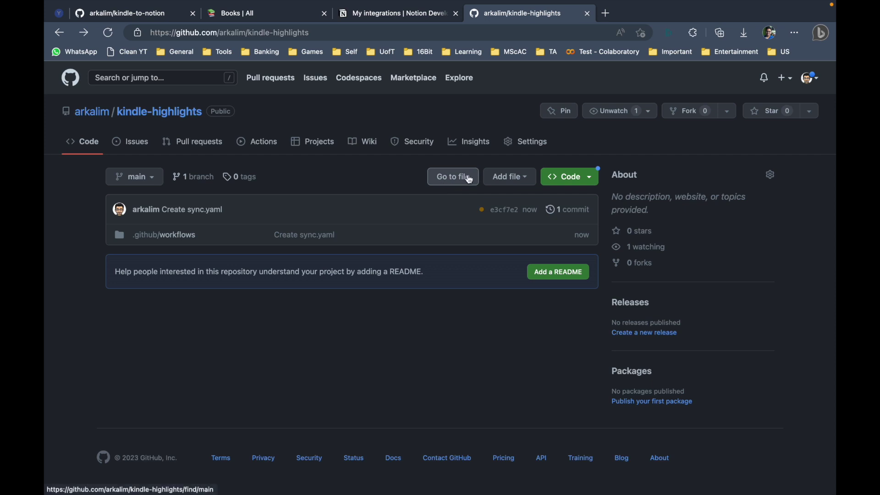
- Upload My Clippings.txt from Documents > Kindle, commit it to main, and view the workflow runs
click(517, 179)
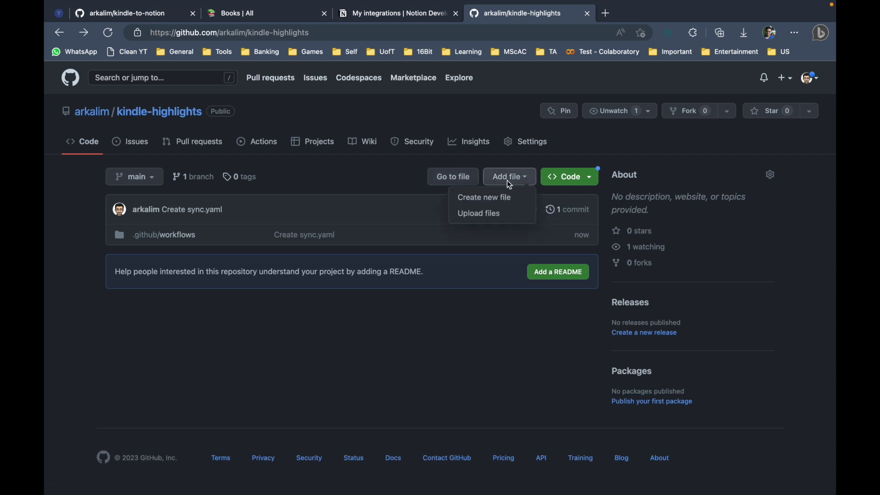
click(487, 214)
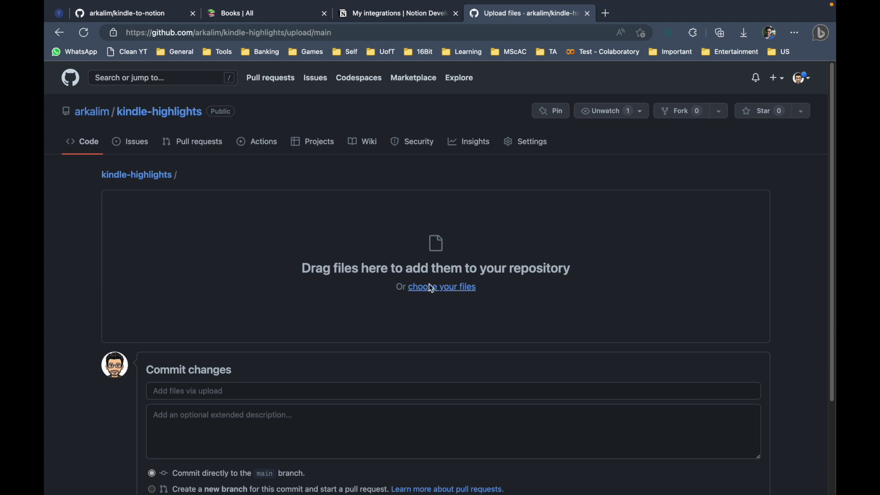
click(429, 285)
click(275, 214)
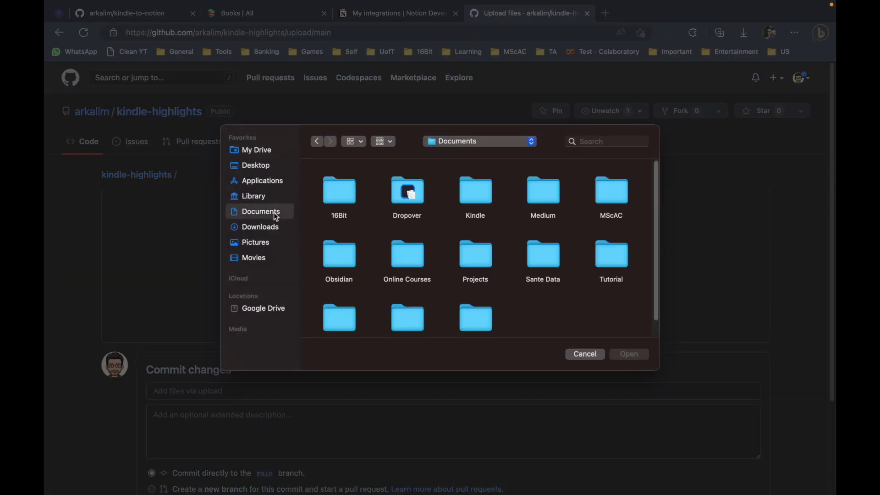
double_click(480, 196)
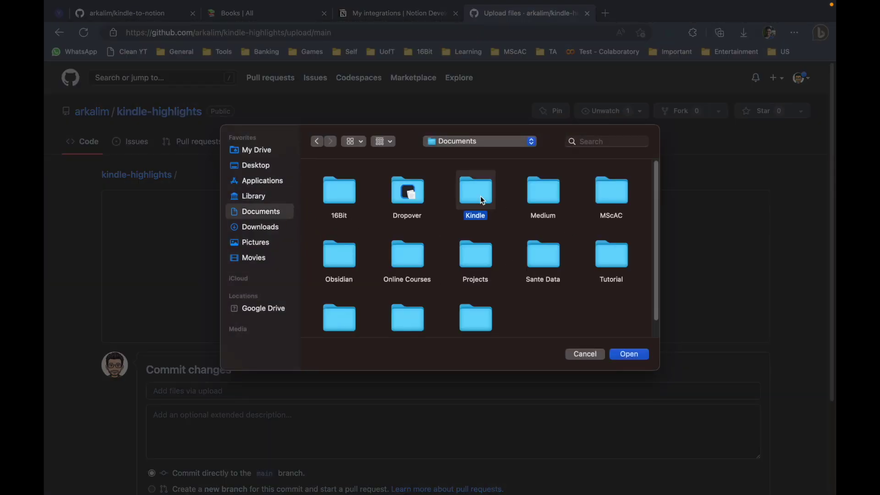
key(Down)
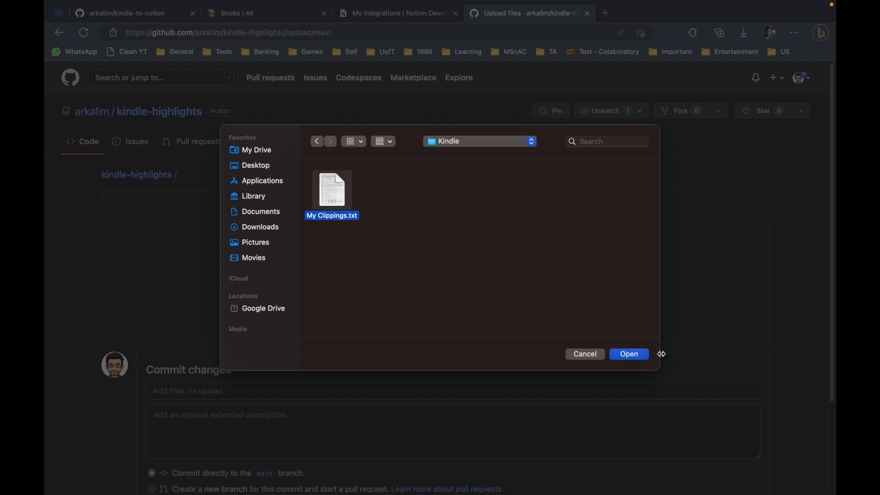
click(630, 355)
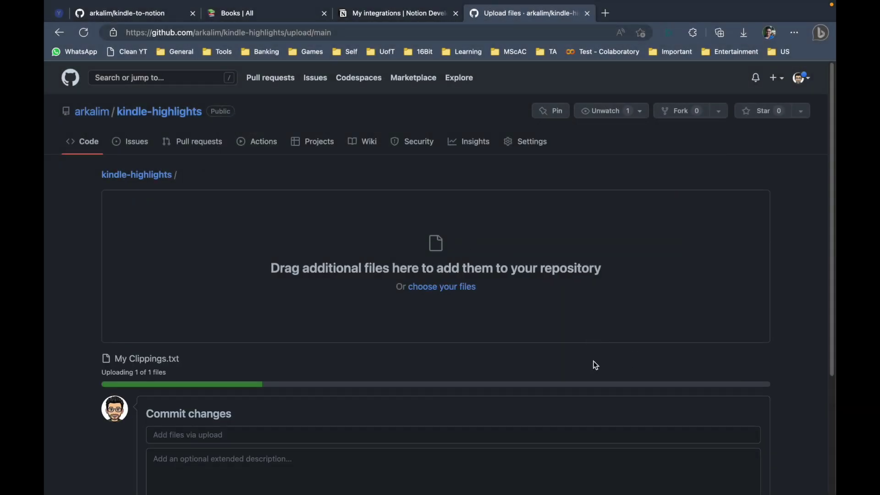
scroll(594, 362, down, 2)
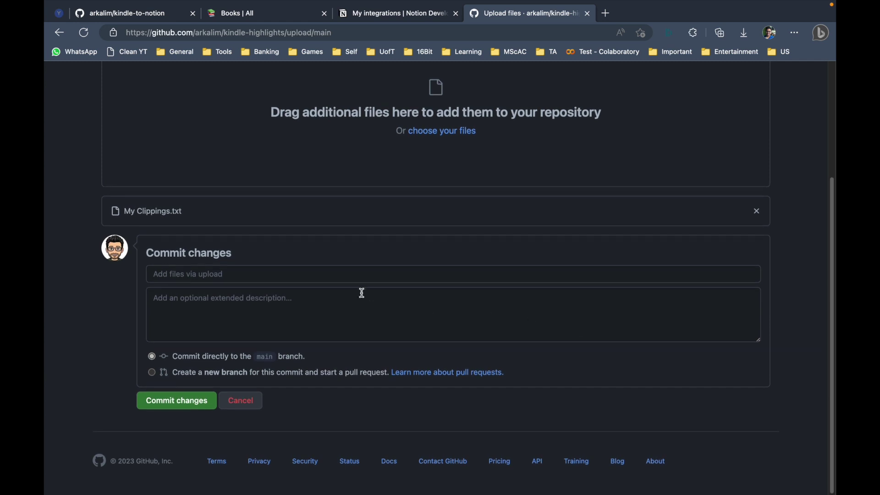
click(197, 399)
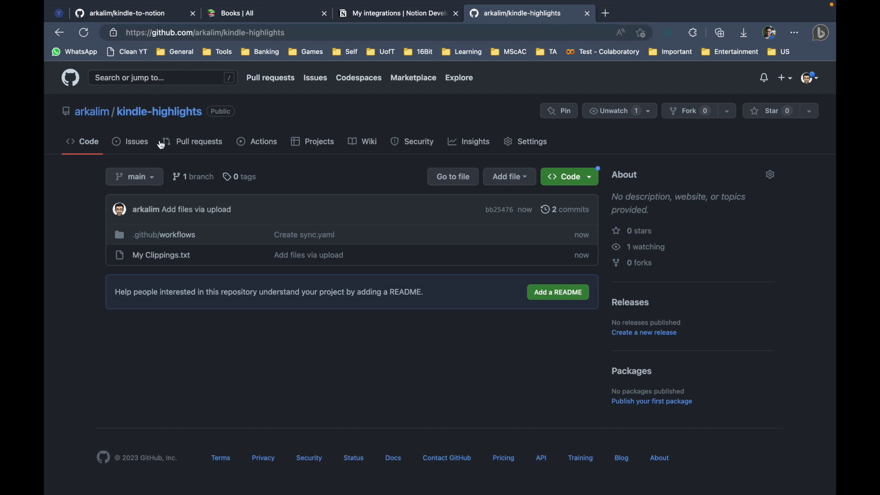
click(264, 135)
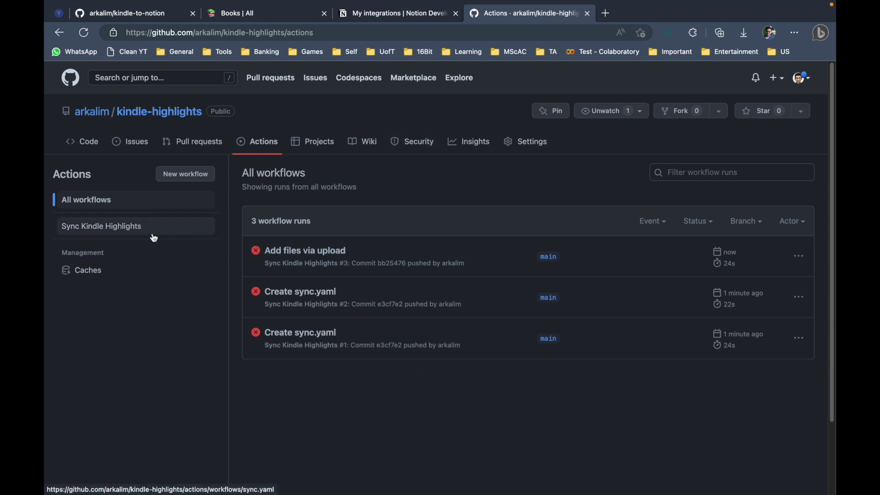
click(89, 142)
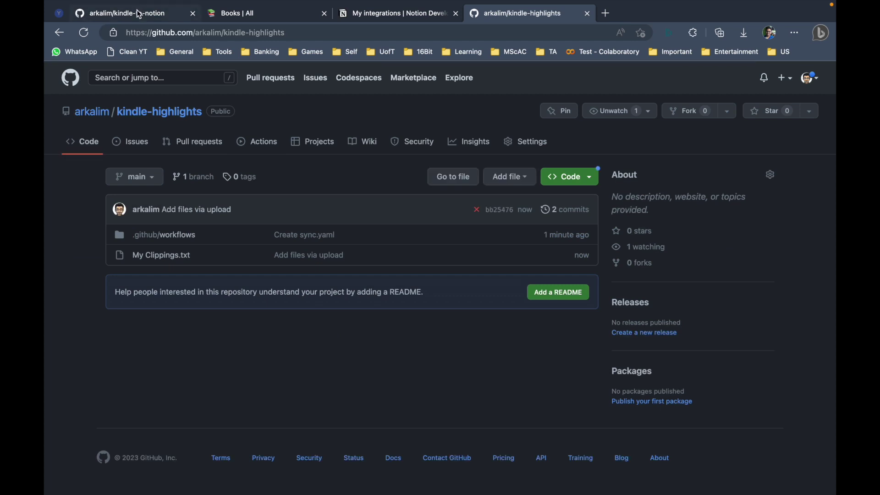
click(140, 14)
scroll(413, 278, down, 5)
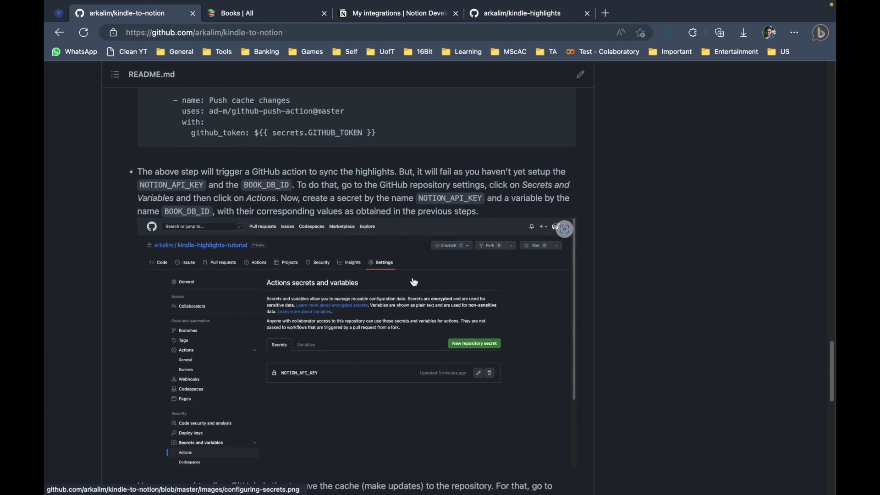
scroll(413, 281, down, 1)
scroll(348, 222, up, 1)
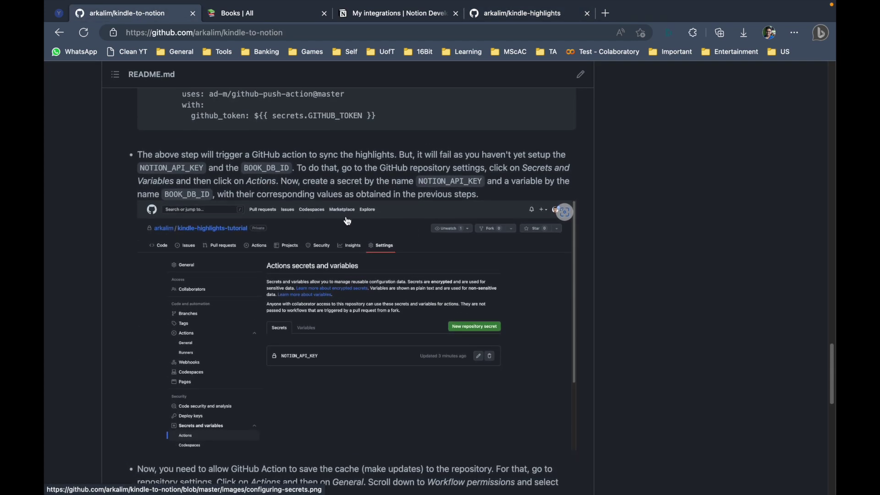
scroll(318, 177, down, 1)
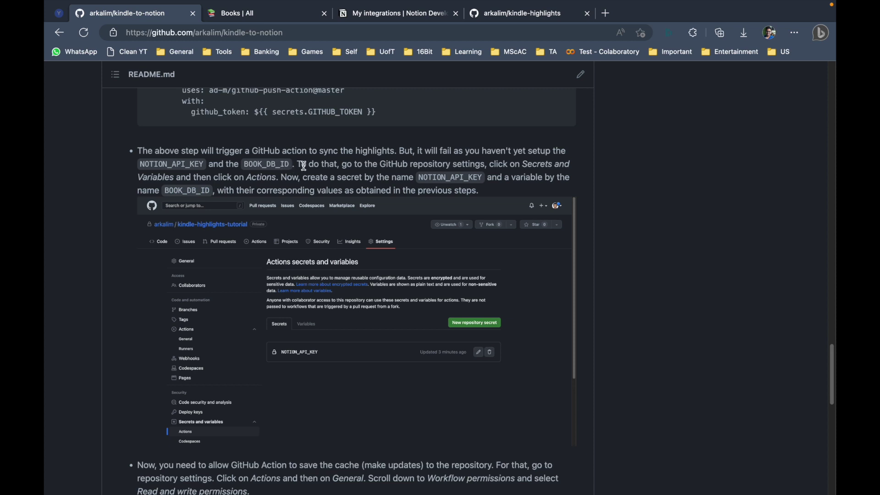
scroll(360, 162, down, 1)
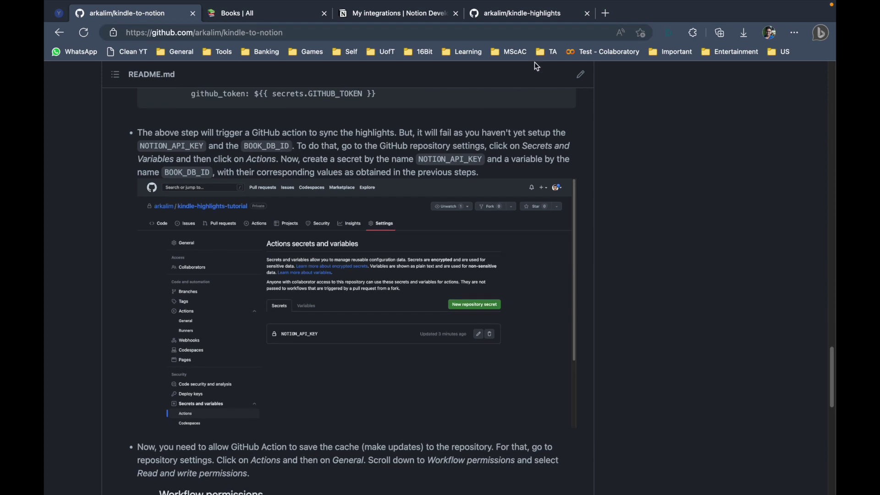
click(524, 16)
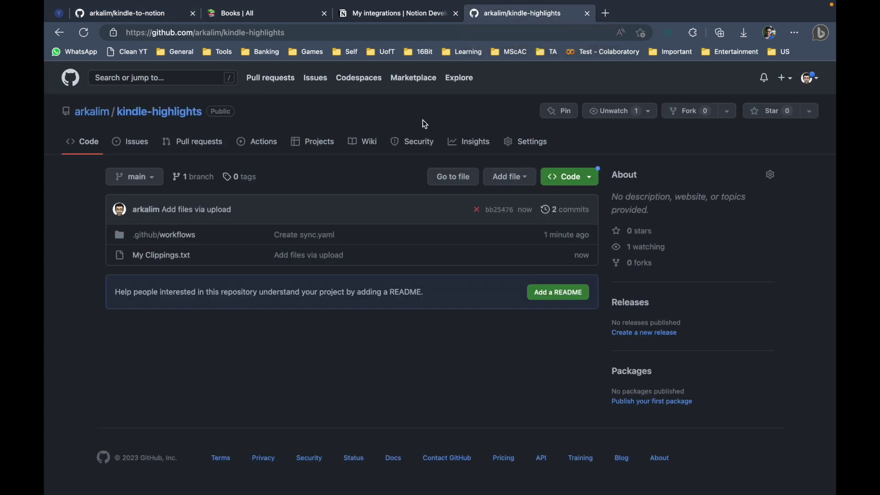
- Open the kindle-highlights Settings > Secrets and variables > Actions secrets page
click(527, 142)
scroll(235, 409, down, 2)
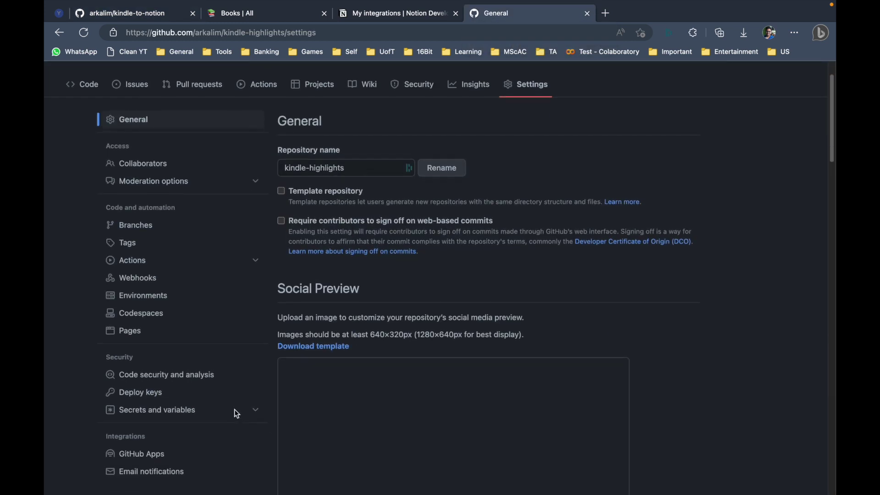
scroll(248, 381, down, 2)
click(190, 361)
click(159, 380)
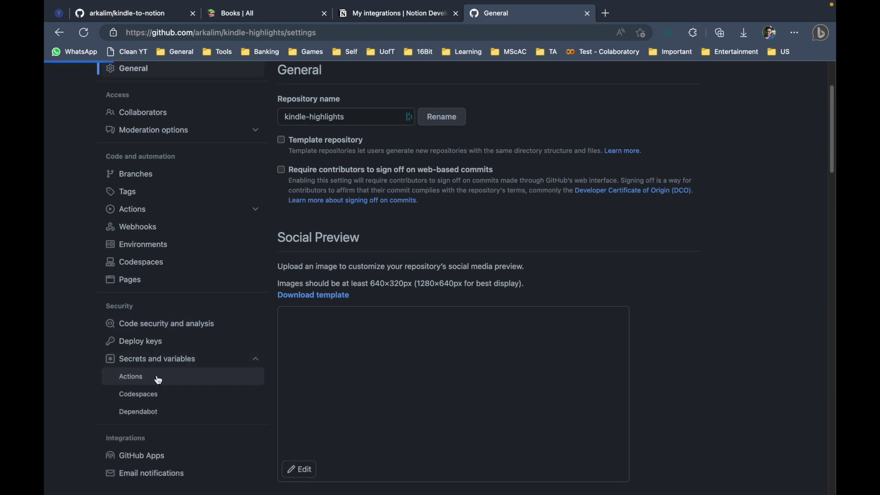
scroll(326, 258, down, 2)
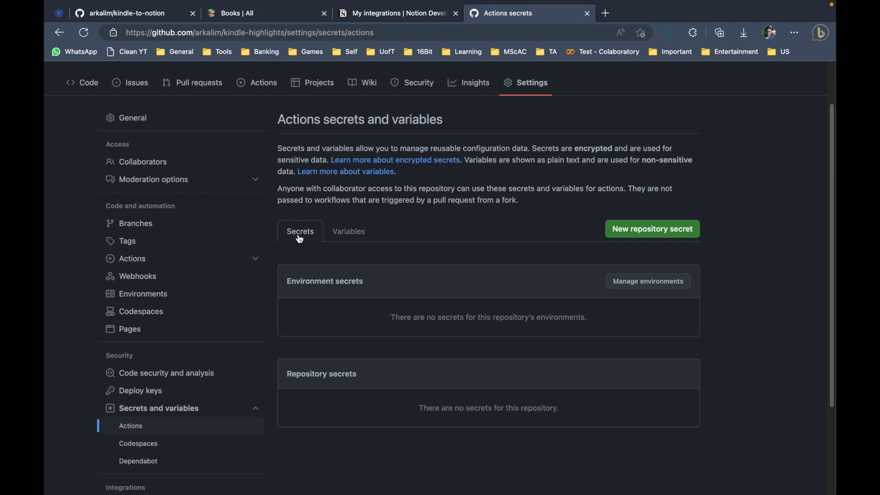
click(351, 236)
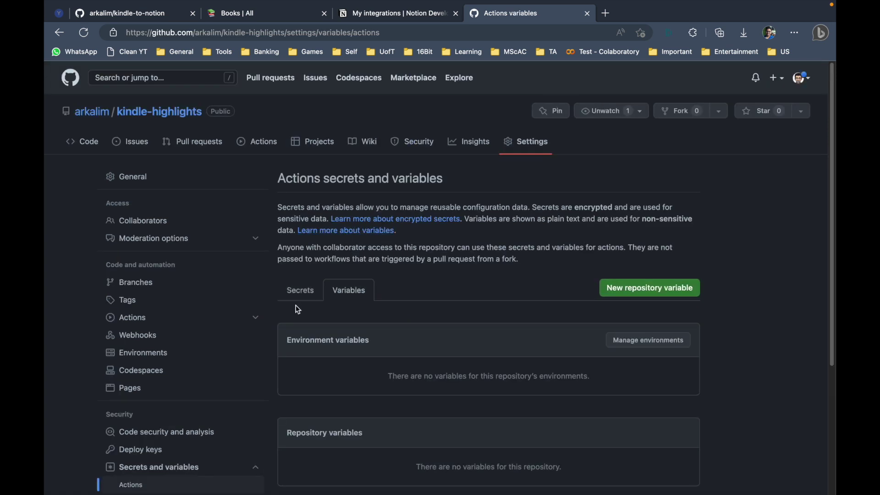
click(298, 291)
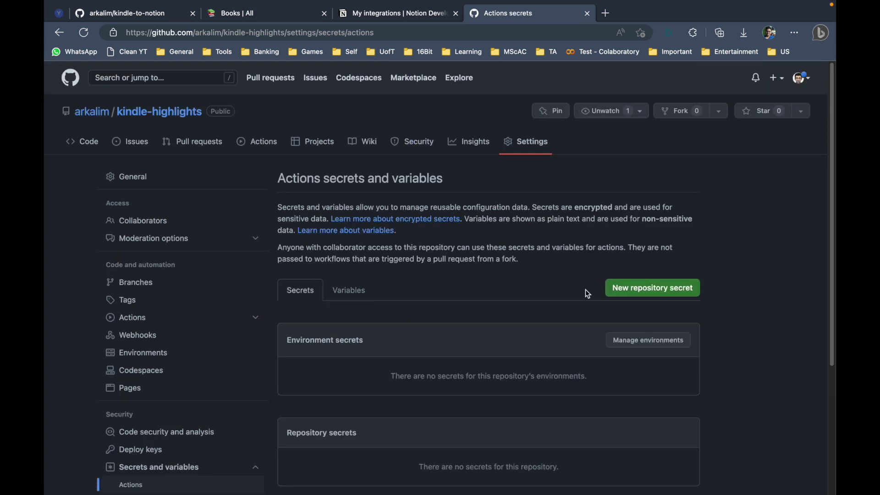
- Select the NOTION_API_KEY name in the kindle-to-notion README
click(158, 15)
scroll(442, 324, down, 2)
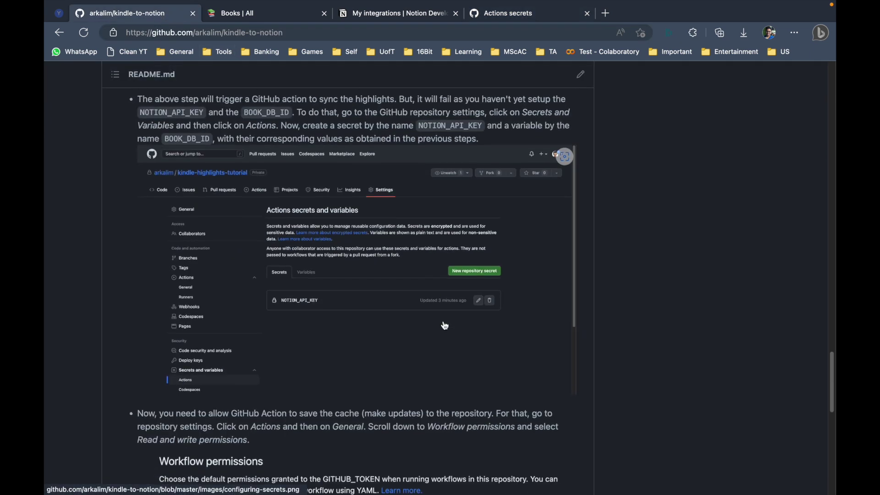
scroll(283, 212, up, 1)
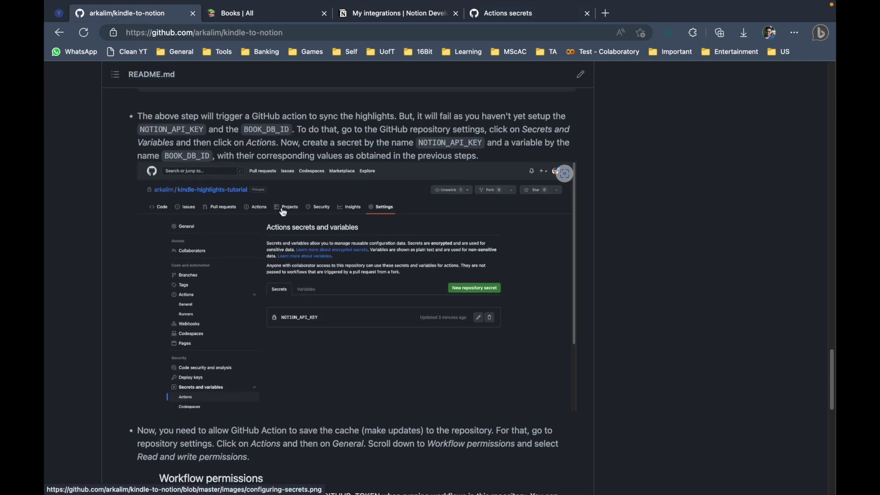
double_click(155, 131)
- Add a NOTION_API_KEY repository secret holding the Notion internal integration token
key(super+c)
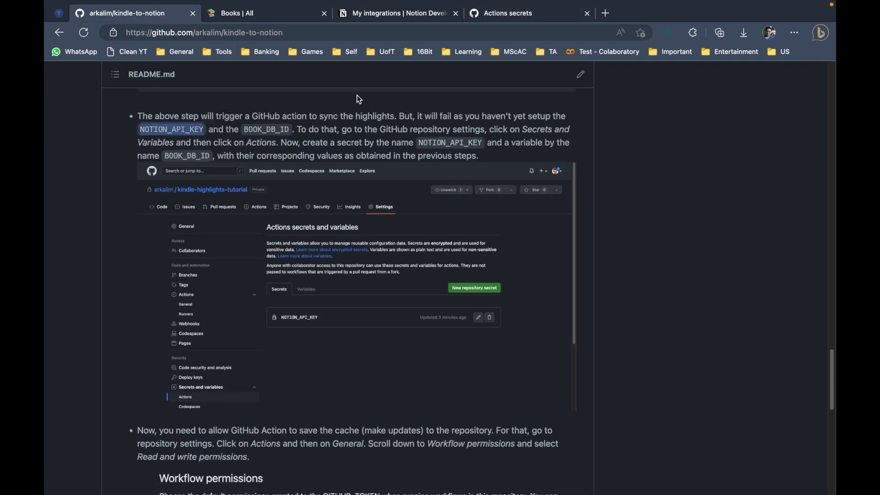
click(488, 12)
click(614, 265)
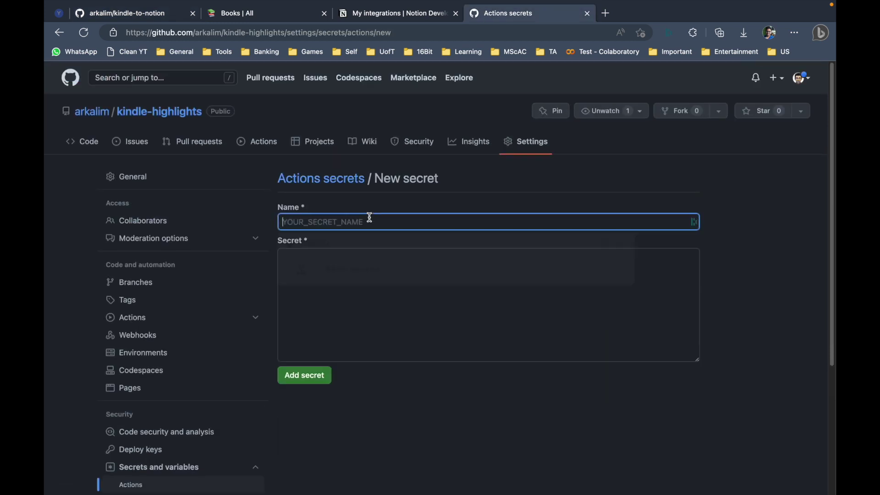
key(super+v)
click(391, 287)
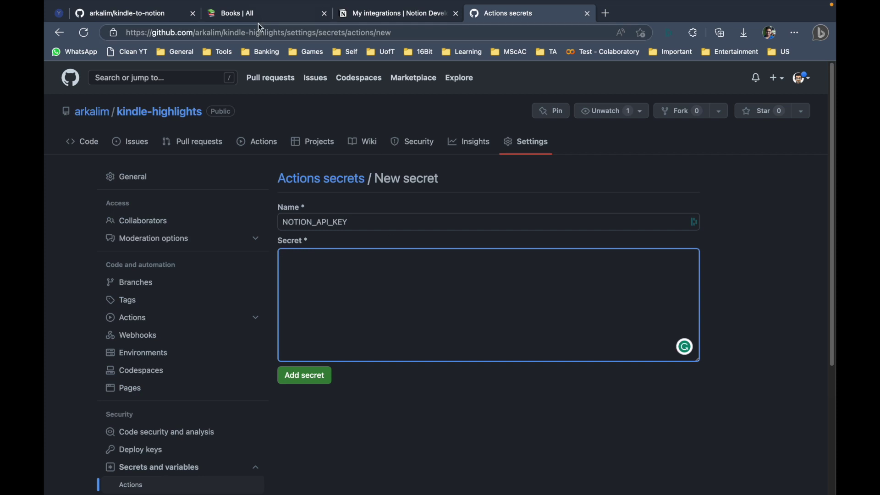
click(368, 21)
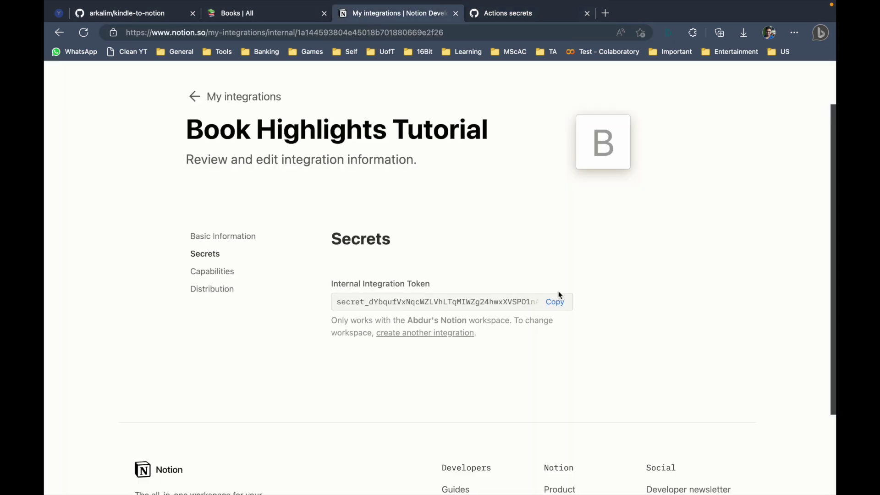
click(556, 303)
click(509, 12)
click(349, 285)
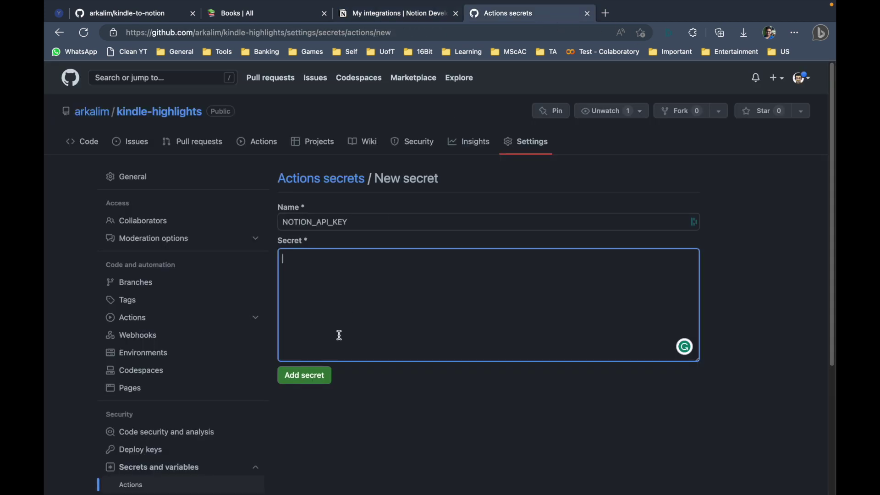
key(super+v)
click(314, 381)
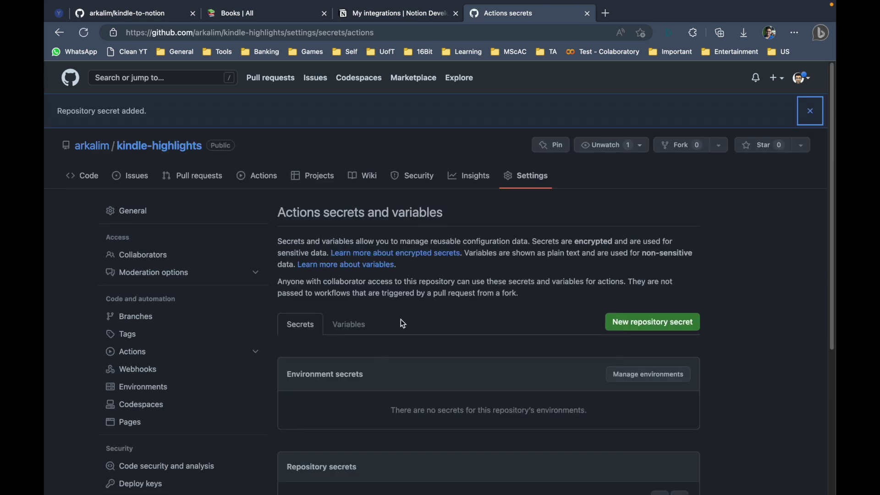
- Start a new repository variable named BOOK_DB_ID, copied from the README
click(361, 327)
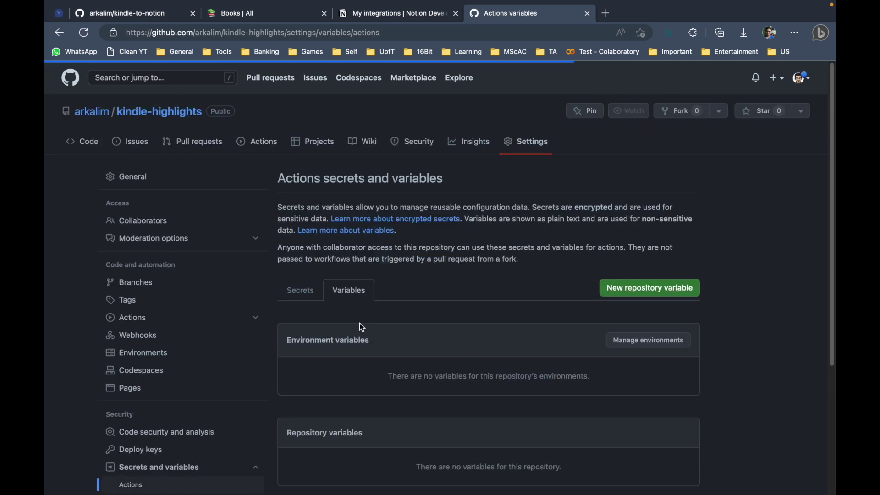
scroll(489, 338, down, 1)
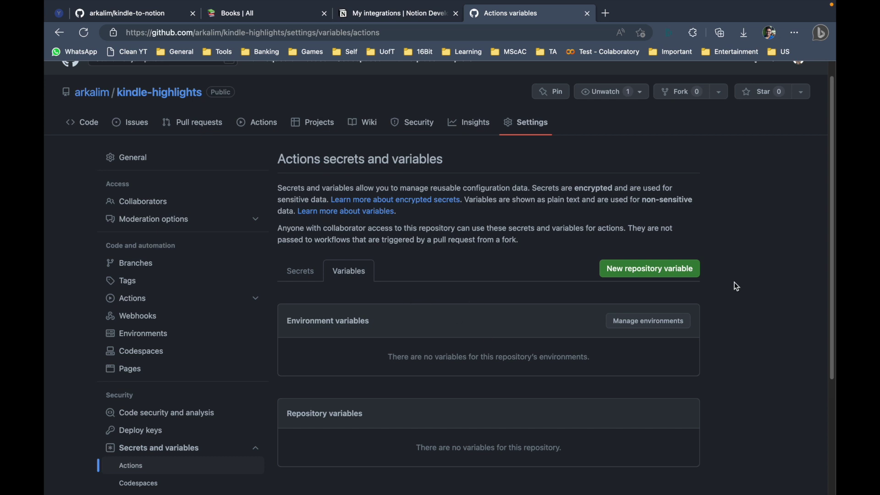
click(656, 268)
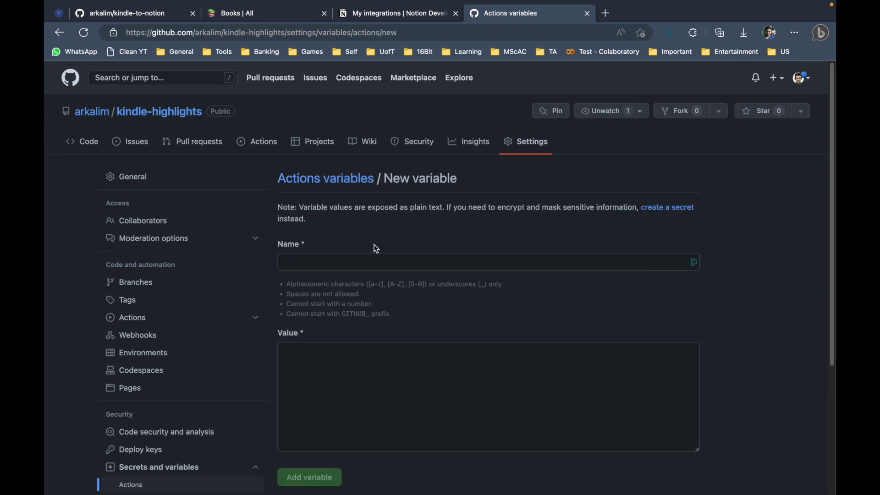
click(366, 261)
click(126, 14)
double_click(262, 130)
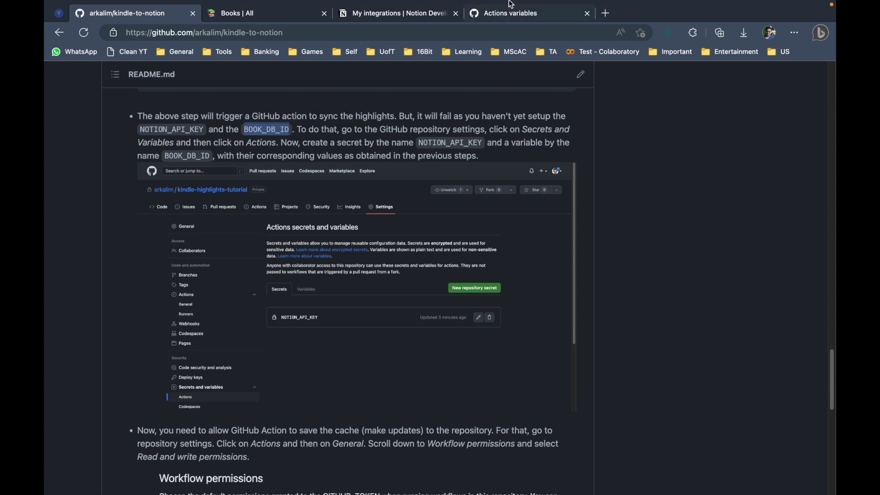
click(511, 14)
key(super+v)
- Paste the Books database ID from clipboard history as the variable's value
click(355, 434)
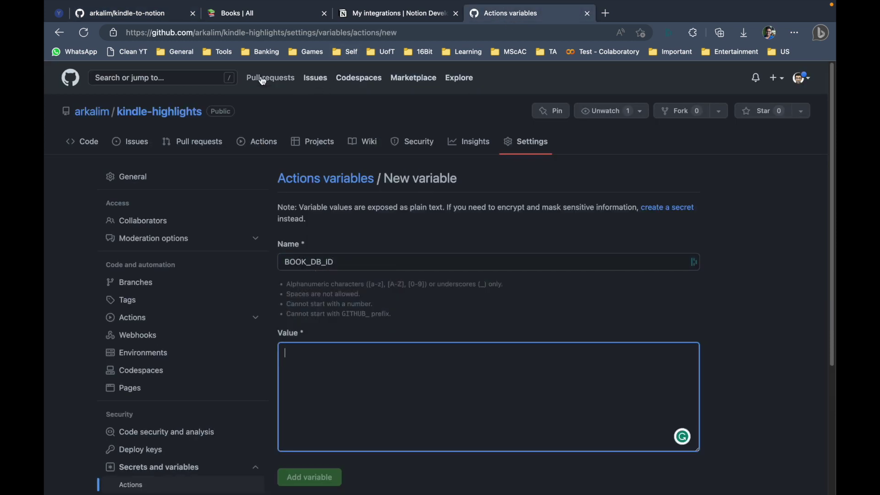
click(163, 17)
scroll(288, 303, up, 15)
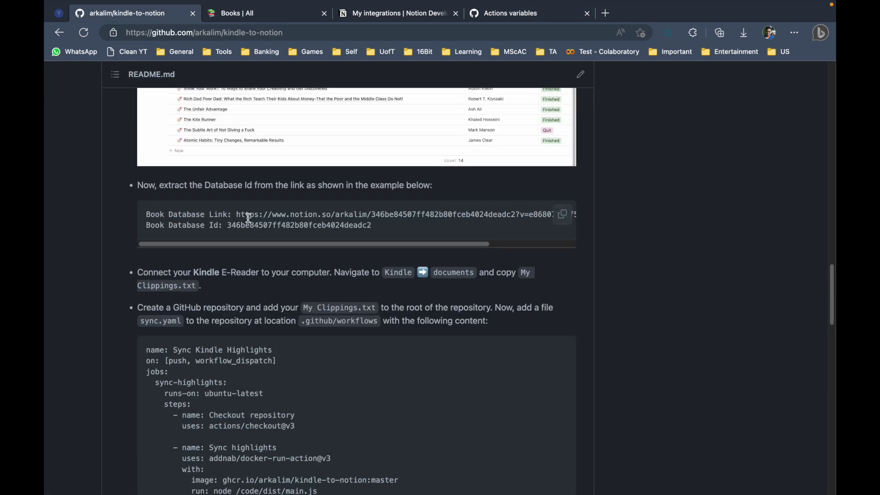
scroll(374, 400, down, 3)
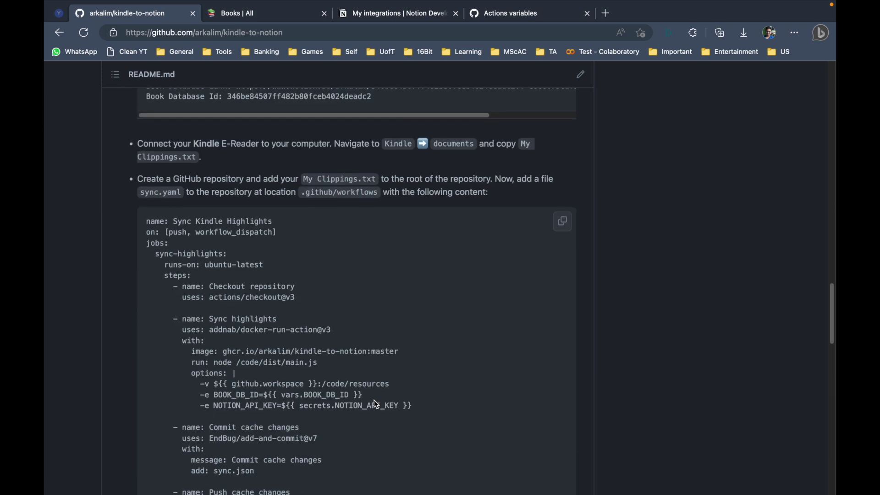
scroll(374, 400, down, 8)
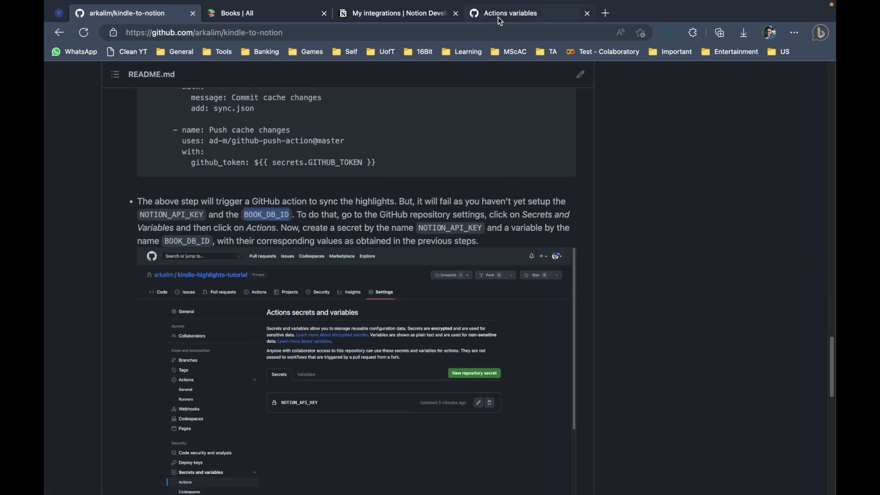
click(500, 19)
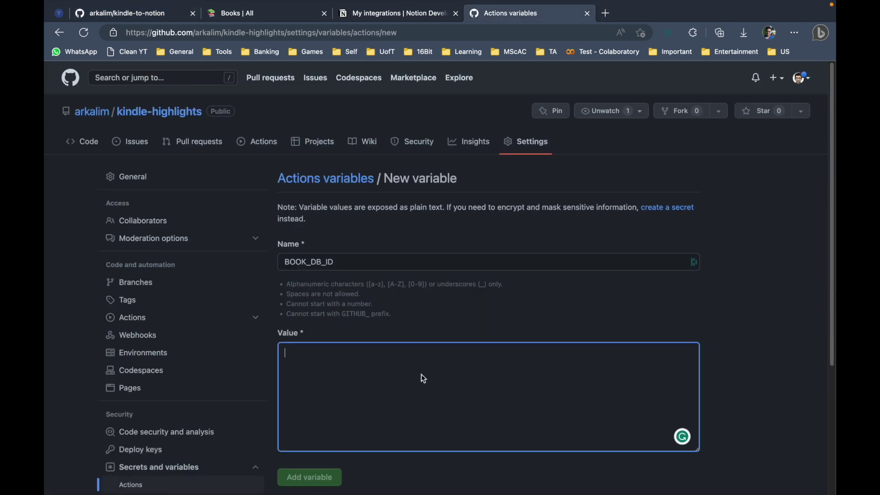
key(super+shift+c)
key(Down)
key(Down)
key(Down)
key(Down)
key(Down)
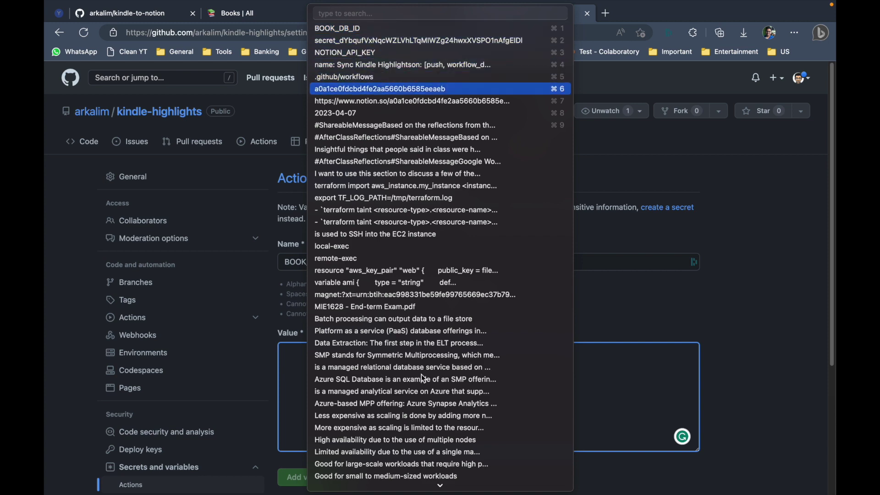
key(Return)
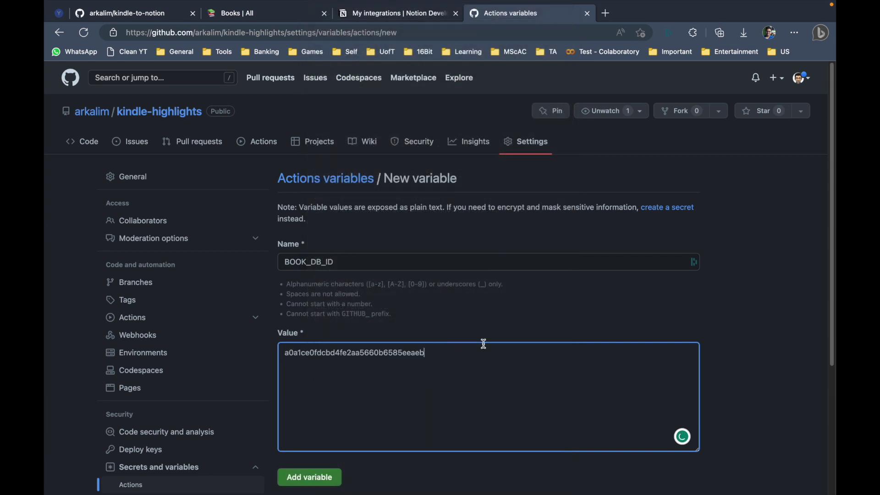
- Add the BOOK_DB_ID variable and check the repository secrets list
scroll(554, 327, down, 2)
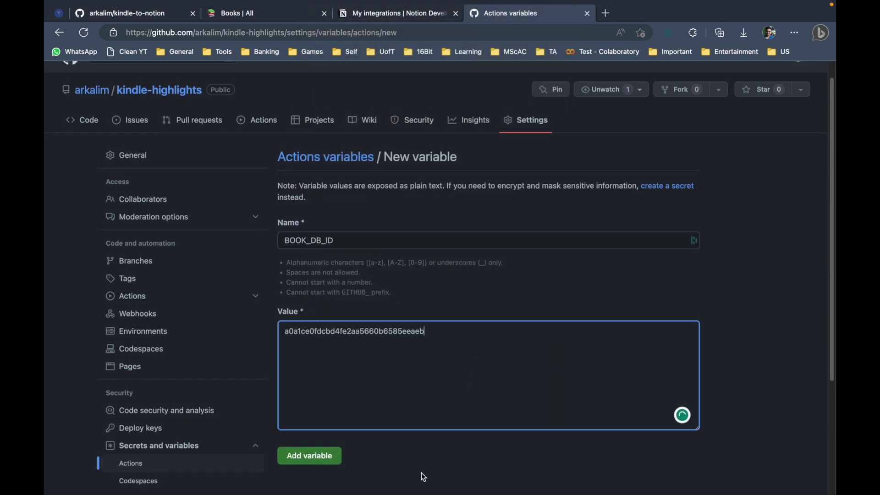
click(311, 448)
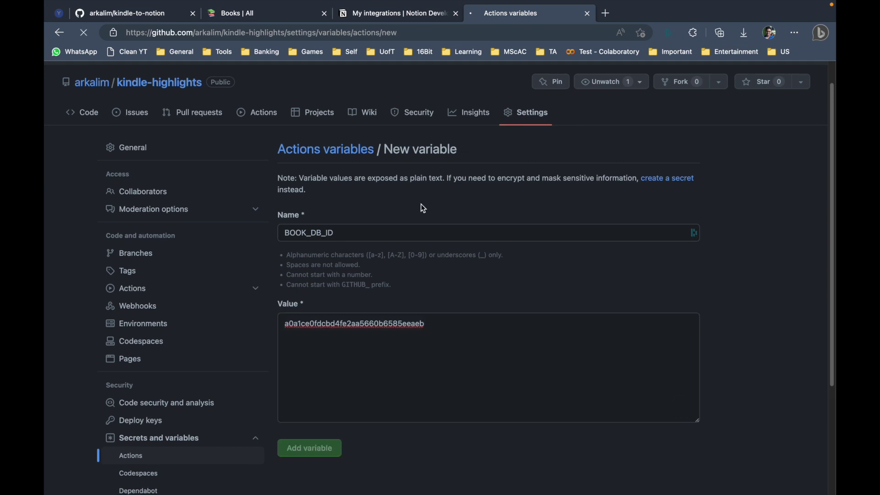
scroll(424, 289, down, 3)
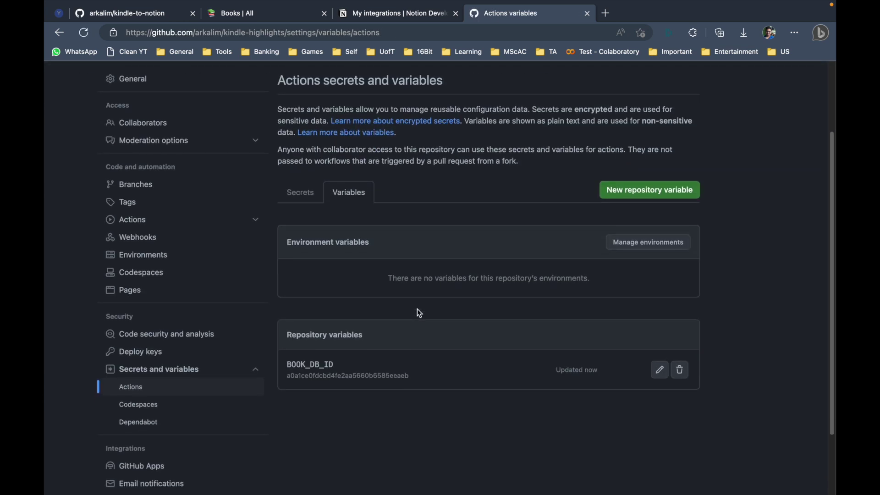
click(299, 191)
- Read the README's workflow-permissions step, then return to the kindle-highlights code page
click(139, 15)
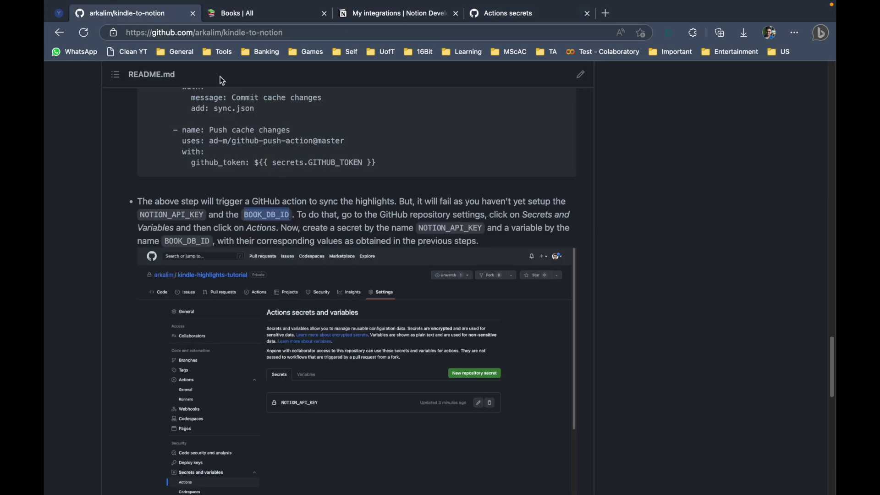
scroll(379, 333, down, 9)
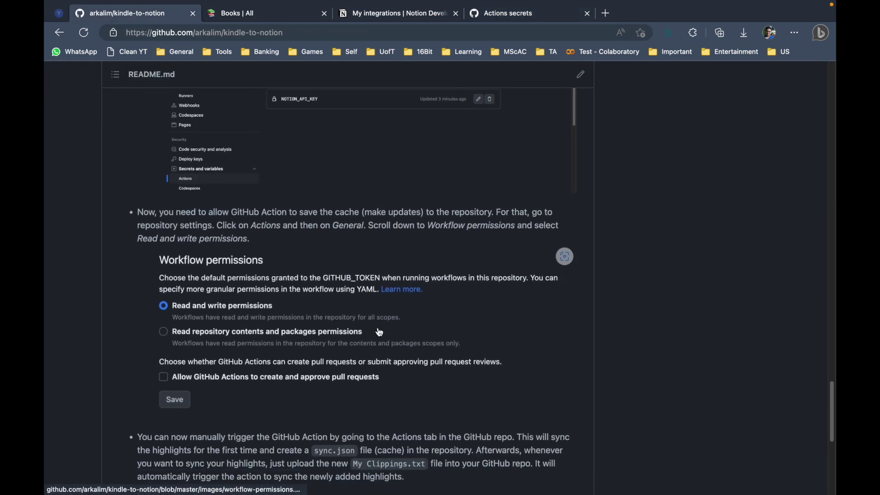
scroll(379, 332, down, 1)
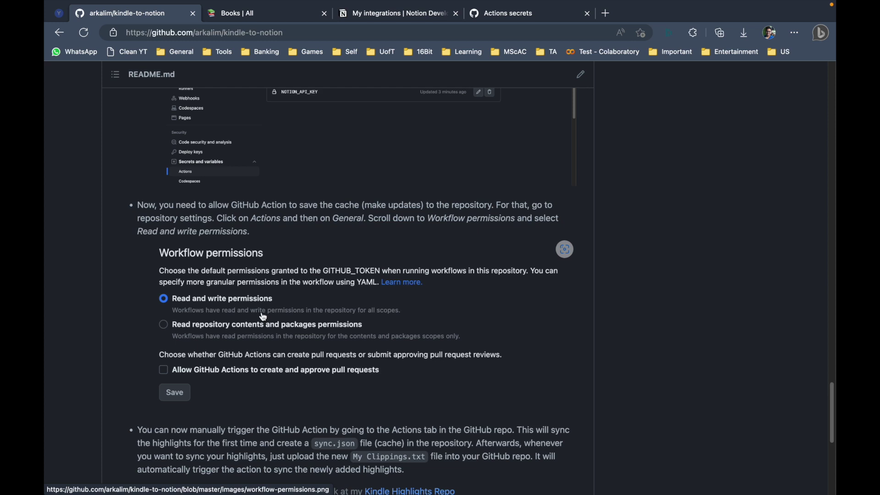
click(408, 14)
click(512, 13)
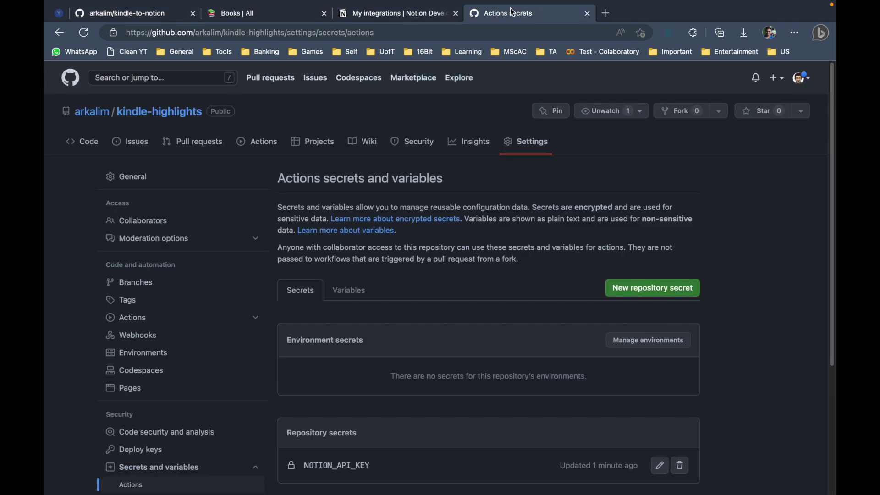
click(74, 142)
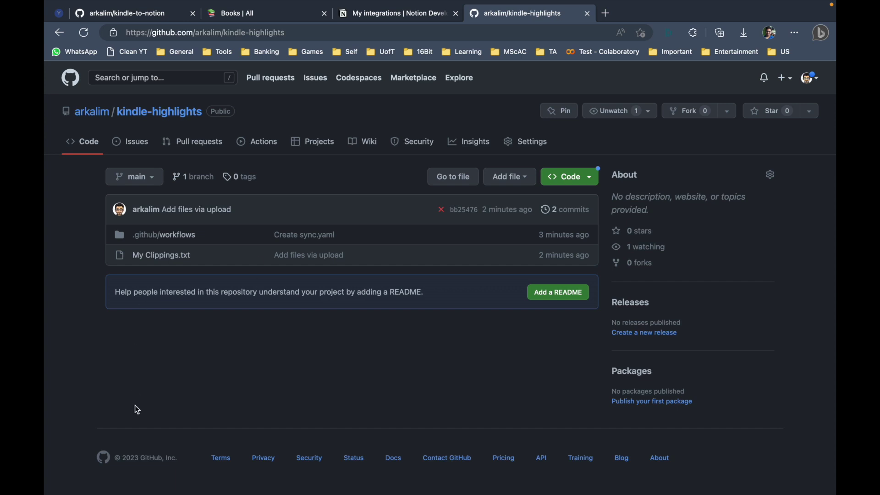
- Open the kindle-highlights Settings, checking the README, and expand Actions in the sidebar
click(520, 145)
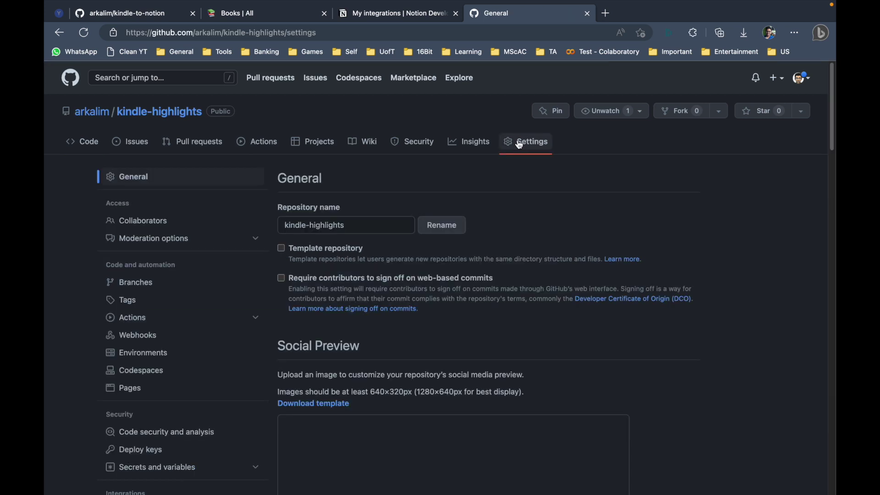
click(150, 20)
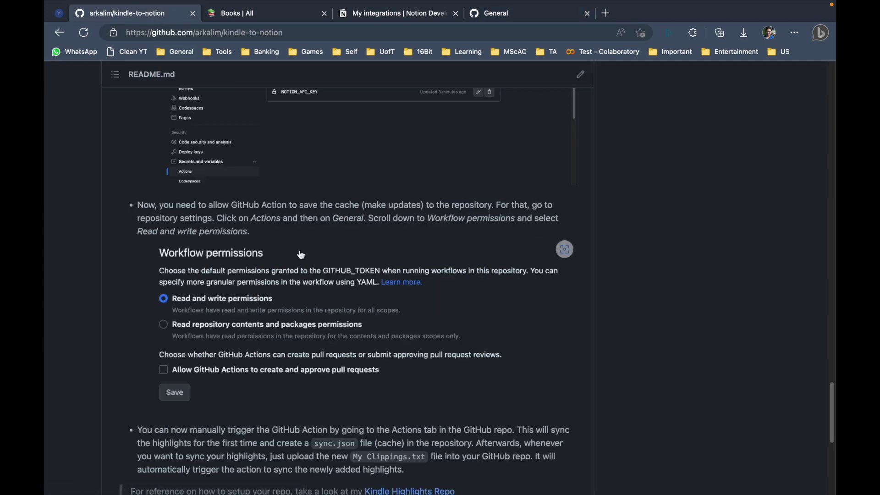
click(493, 18)
scroll(224, 311, down, 3)
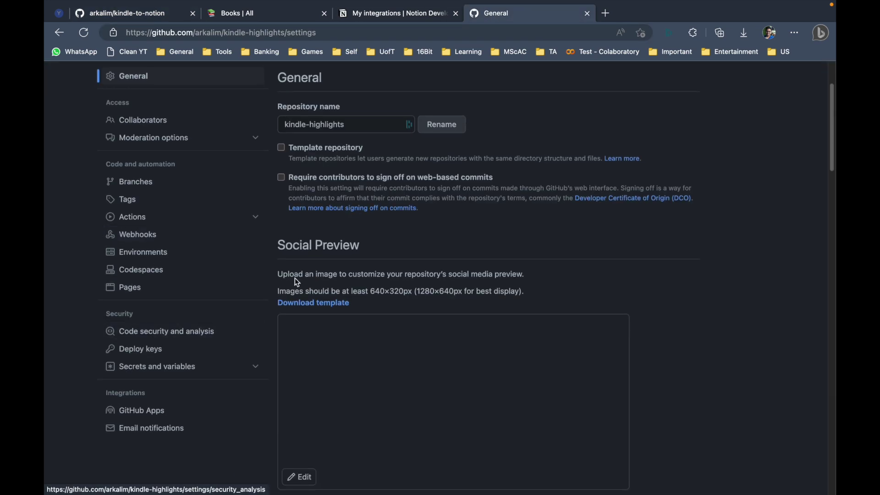
scroll(205, 310, up, 2)
scroll(422, 330, down, 20)
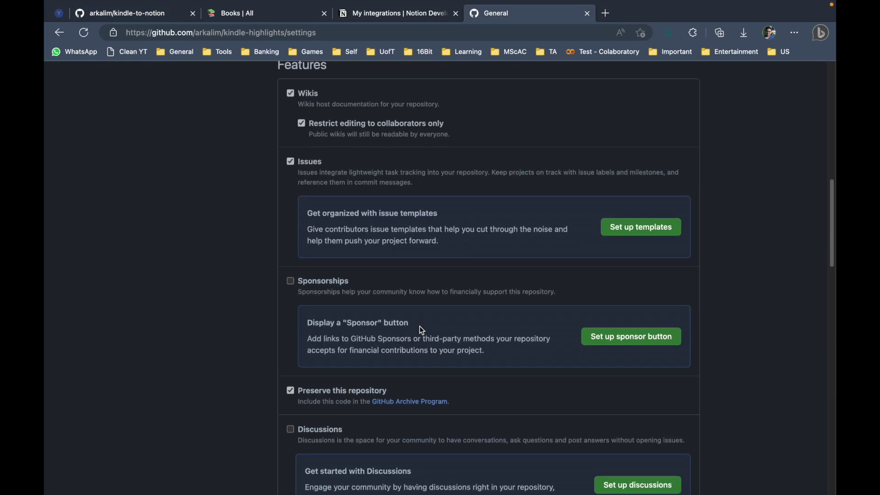
scroll(422, 330, down, 15)
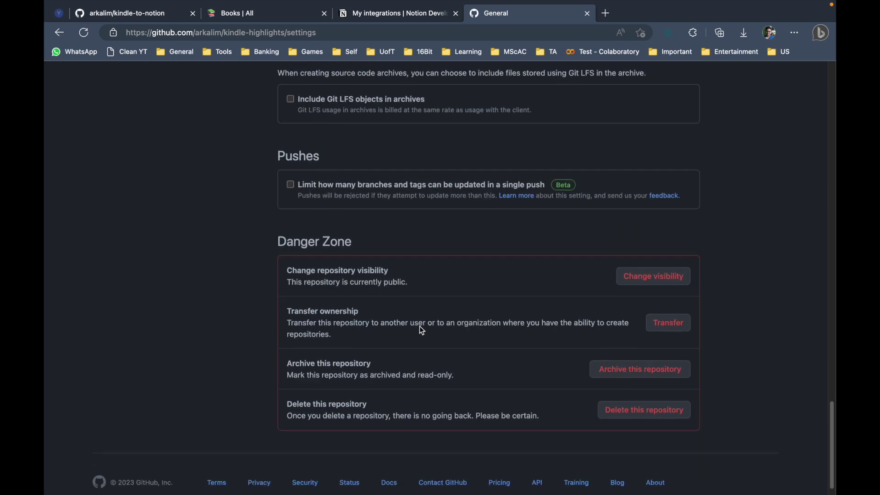
scroll(422, 330, up, 20)
scroll(422, 330, up, 15)
scroll(263, 321, down, 2)
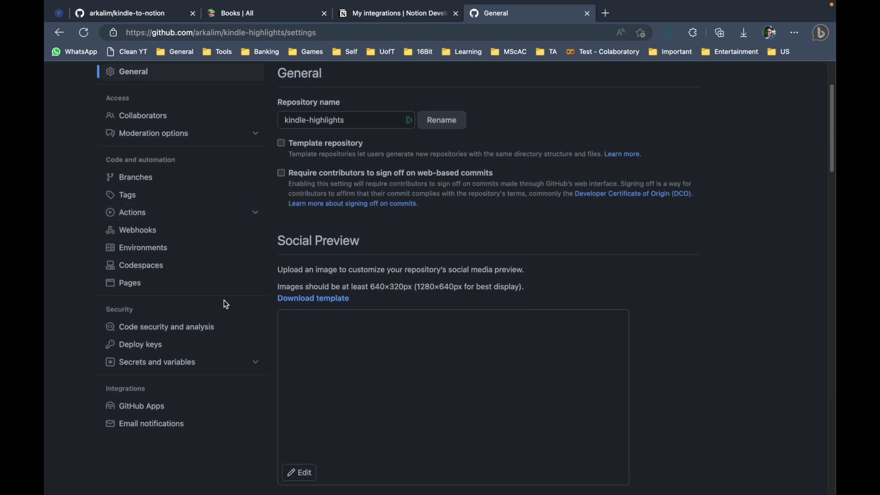
click(147, 212)
- Set Actions > General workflow permissions to Read and write and save
click(139, 232)
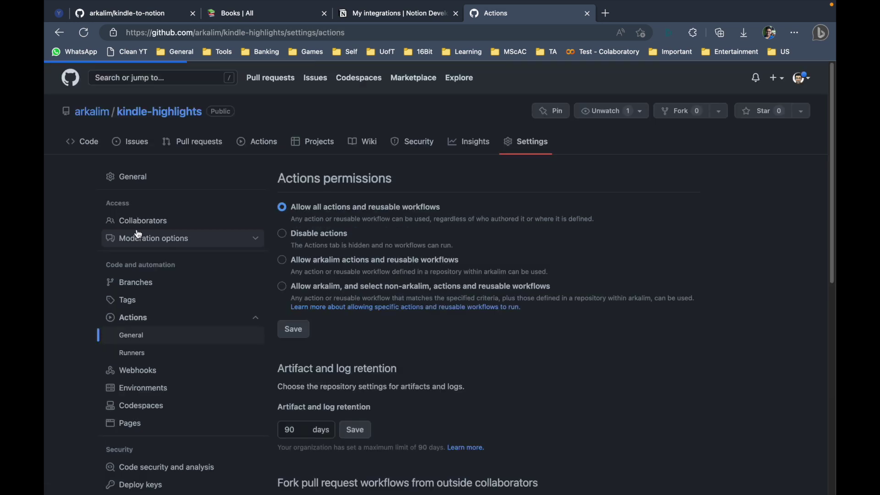
scroll(392, 253, down, 8)
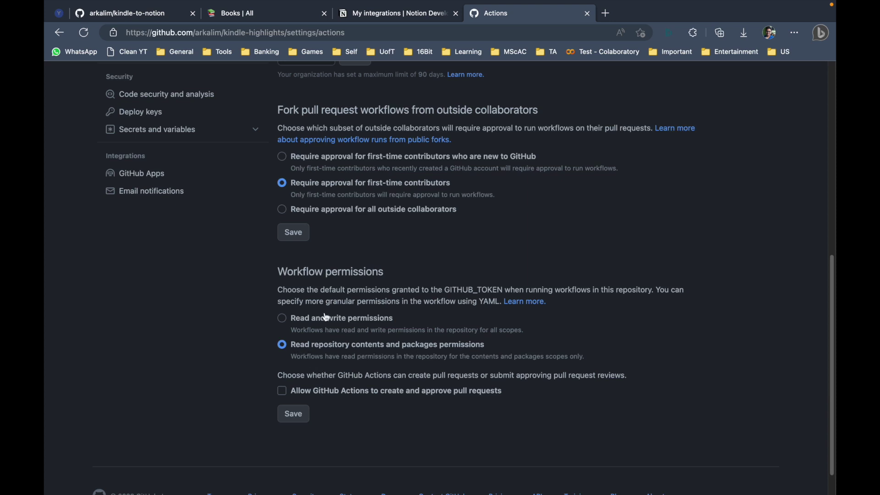
click(283, 319)
scroll(493, 341, down, 2)
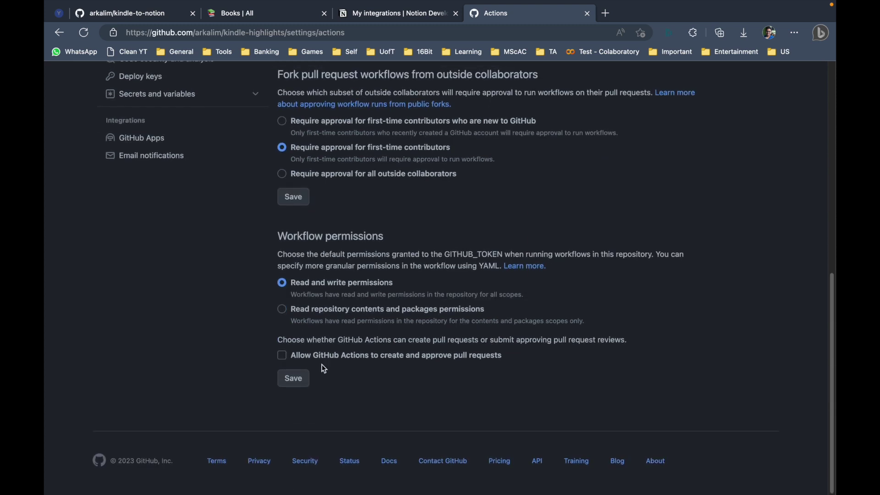
click(295, 379)
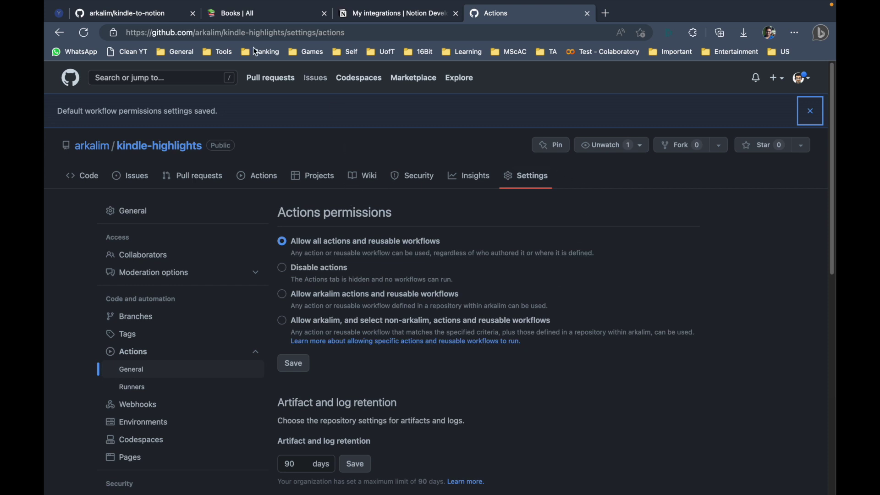
click(139, 14)
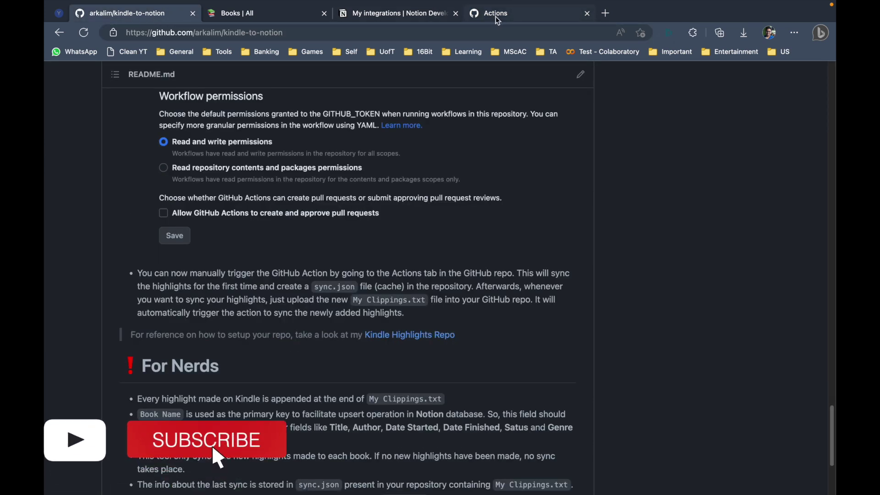
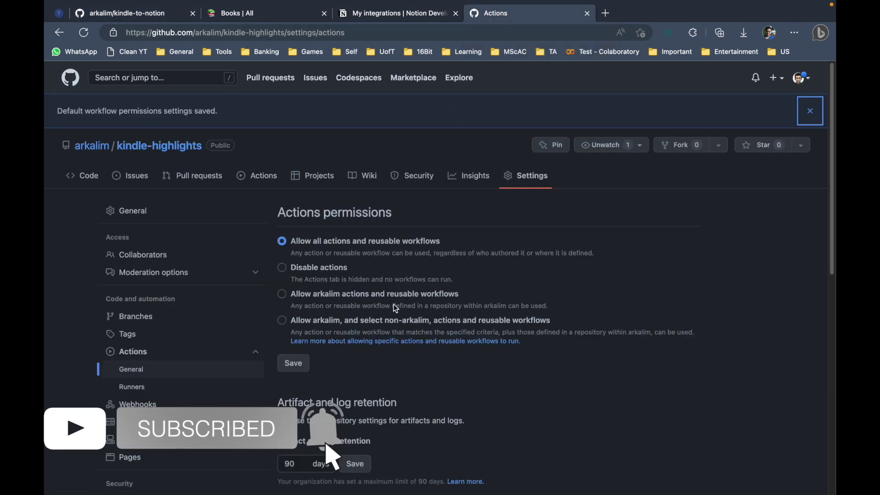
- Return to the kindle-highlights repository's Code page after saving the workflow permissions
click(88, 177)
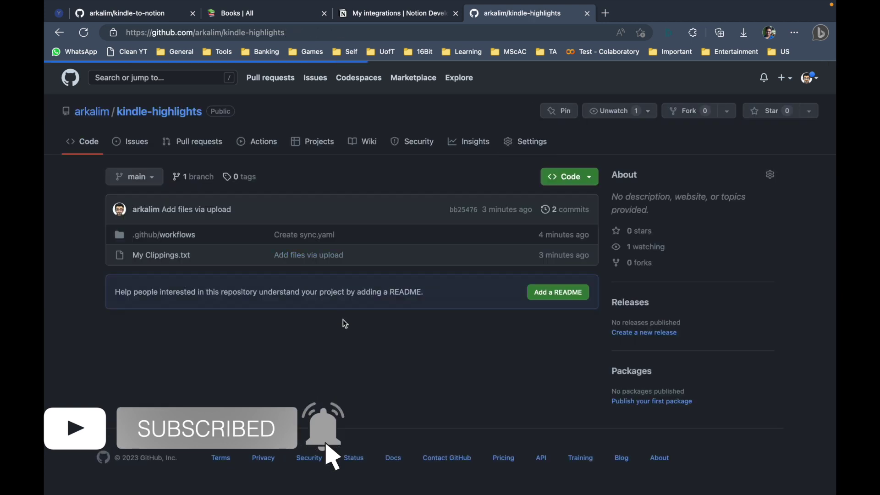
- Look over the Actions runs and the Upload files page, ending on Actions with three failed runs
click(261, 150)
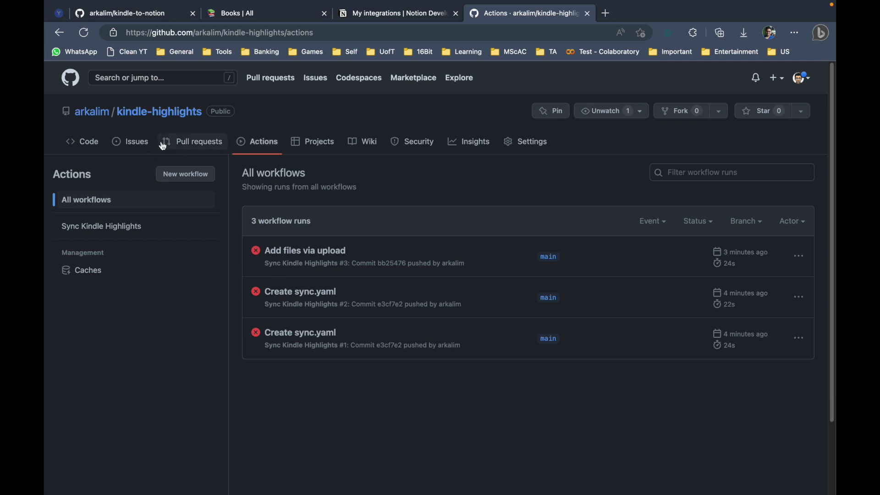
click(83, 142)
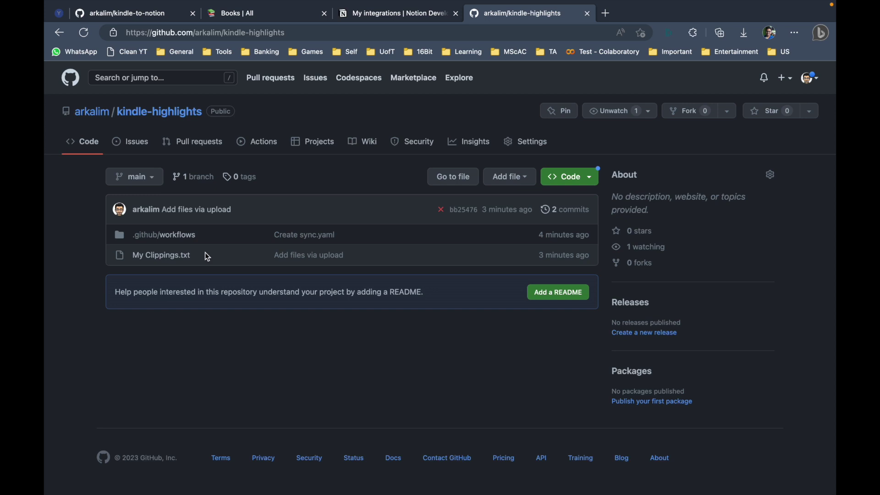
click(509, 178)
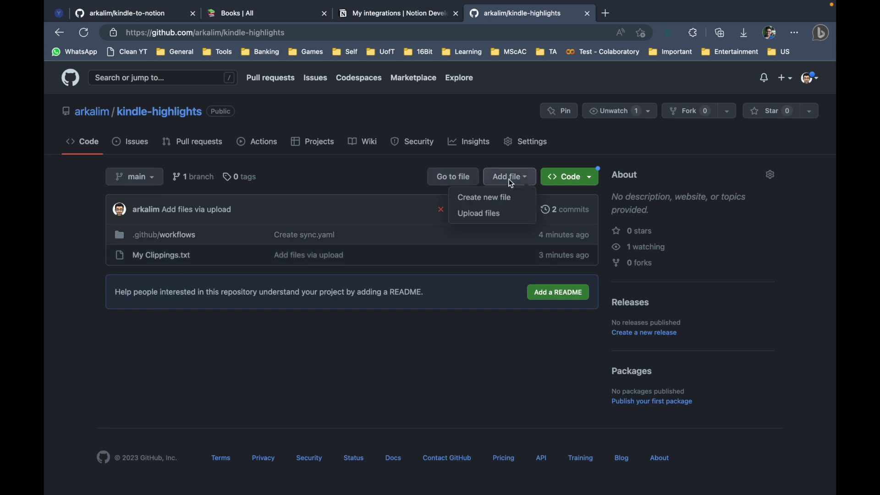
click(486, 213)
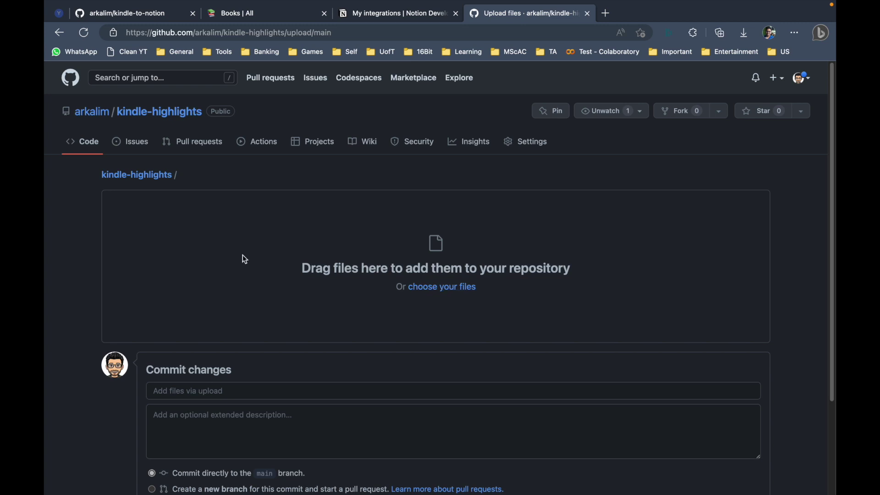
click(60, 33)
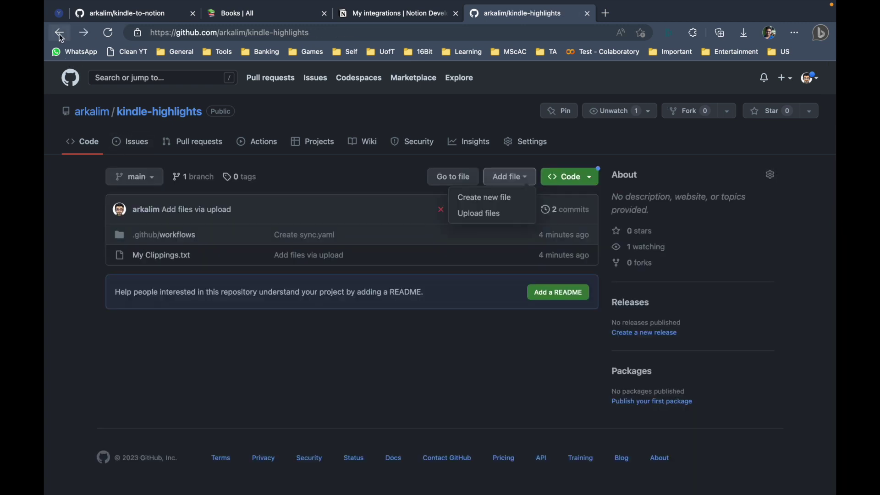
click(252, 445)
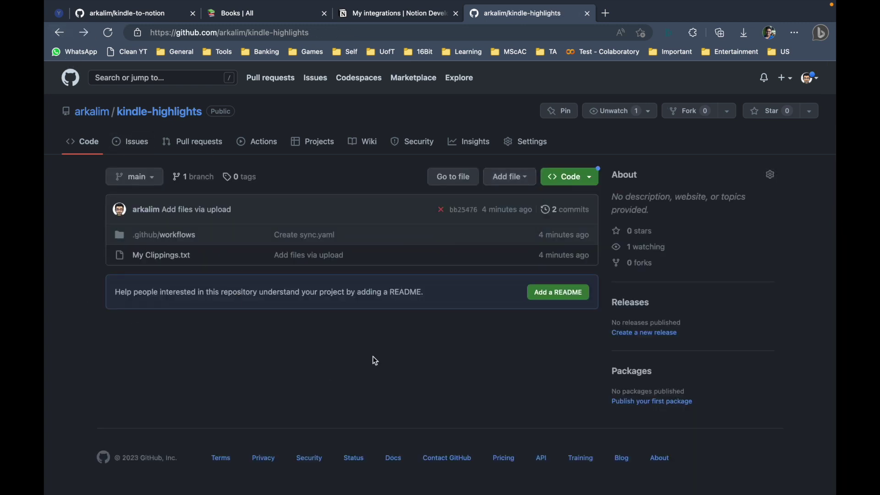
click(257, 142)
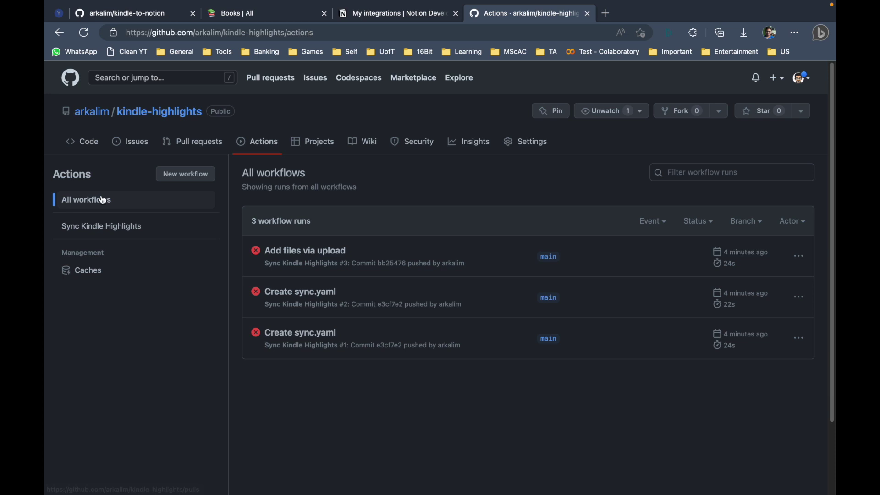
- Manually run the Sync Kindle Highlights workflow on branch main
click(124, 237)
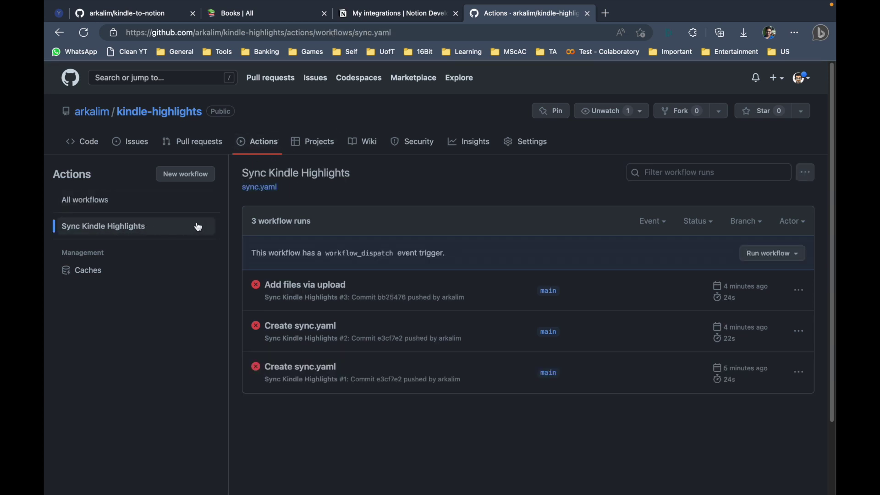
click(759, 255)
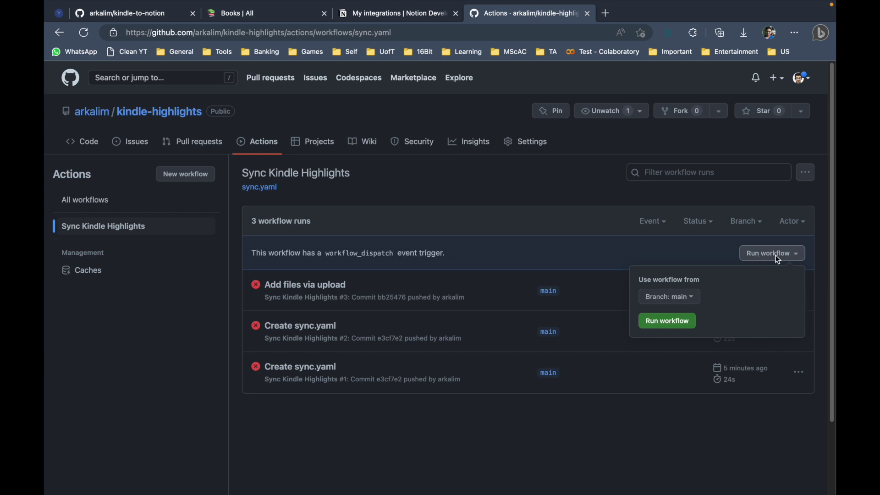
click(667, 320)
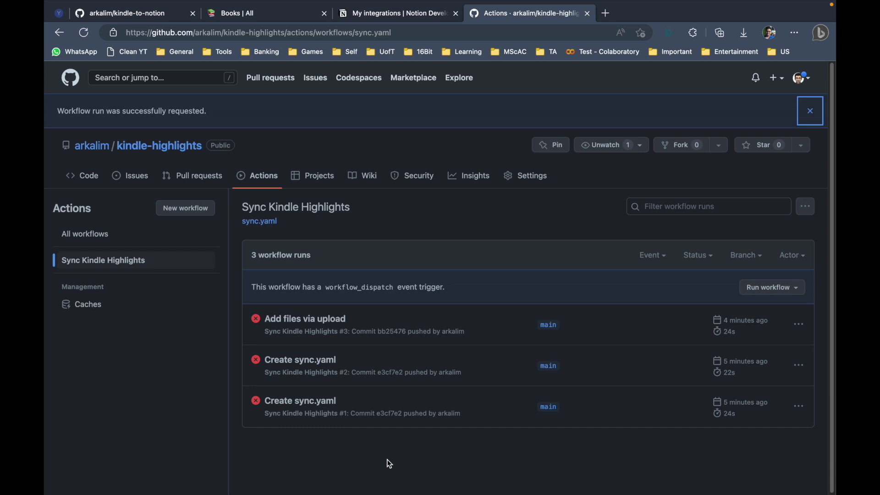
- Check Notion and the README, then open run #4's sync-highlights job log
click(252, 18)
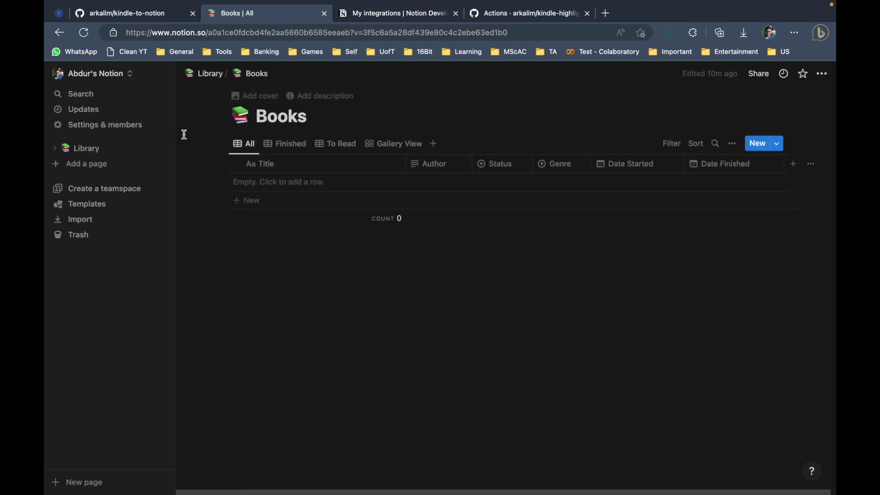
click(116, 18)
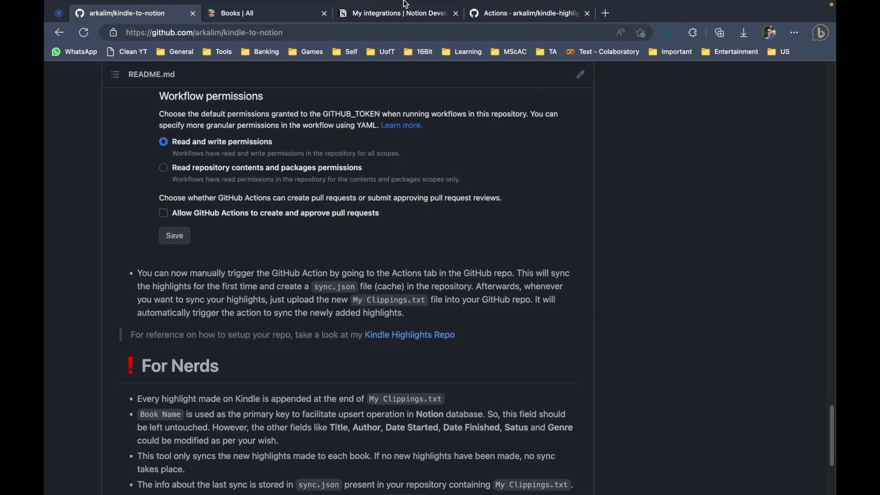
click(494, 14)
scroll(425, 288, down, 1)
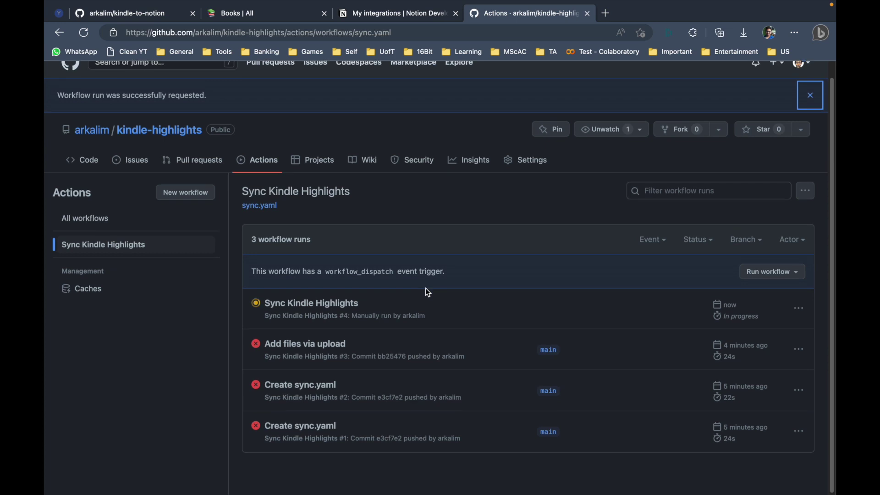
click(320, 304)
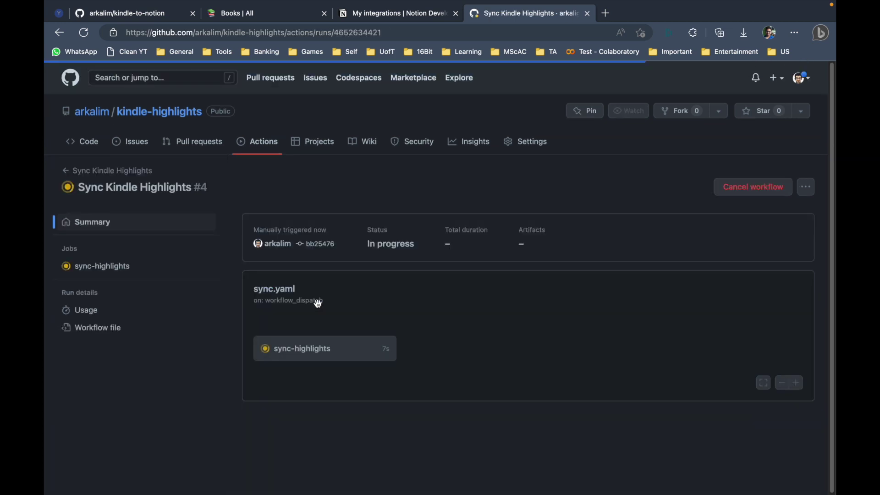
click(315, 353)
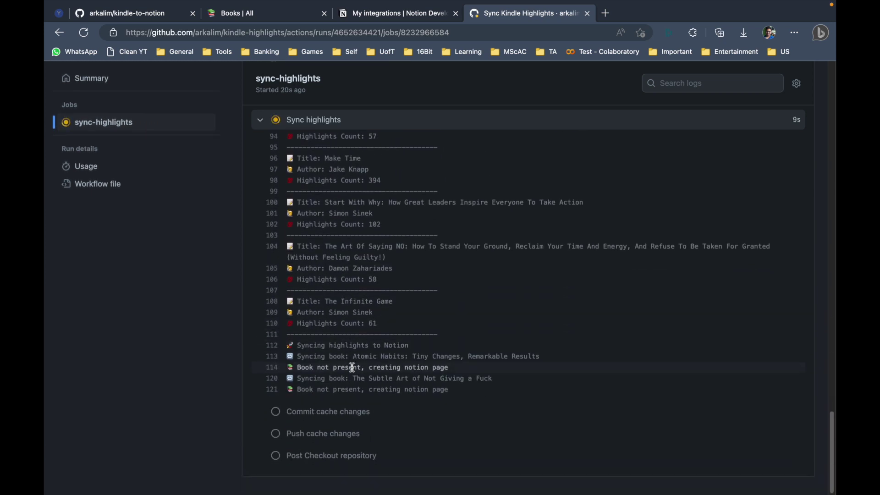
- Review run #4's sync log, then view the Notion Books database with 11 synced books
scroll(353, 367, up, 10)
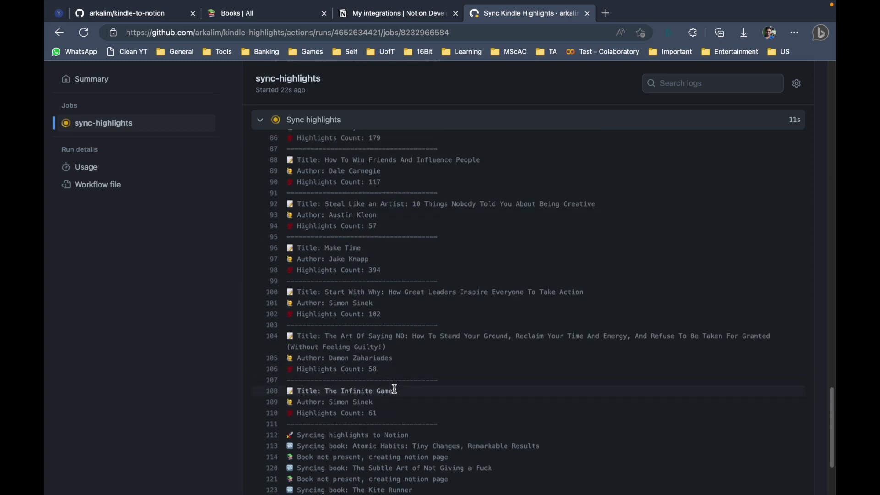
scroll(354, 178, up, 6)
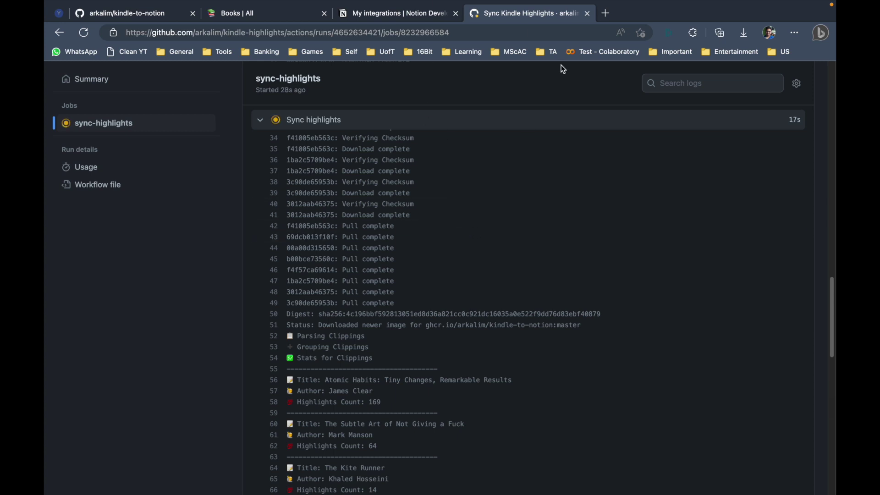
scroll(460, 329, down, 10)
scroll(394, 351, down, 10)
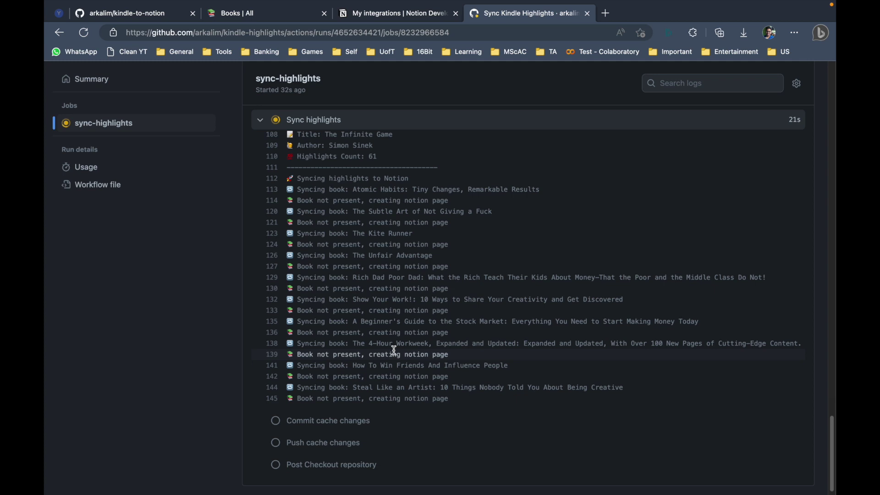
scroll(343, 336, up, 3)
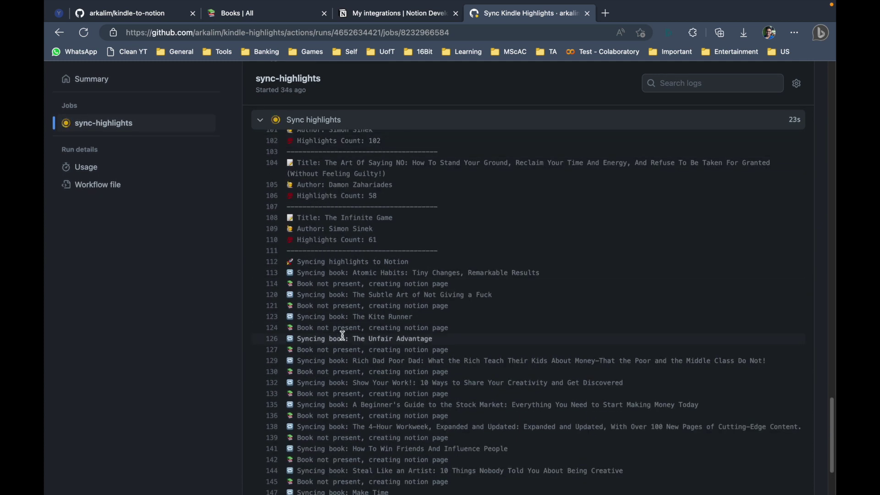
scroll(348, 367, down, 3)
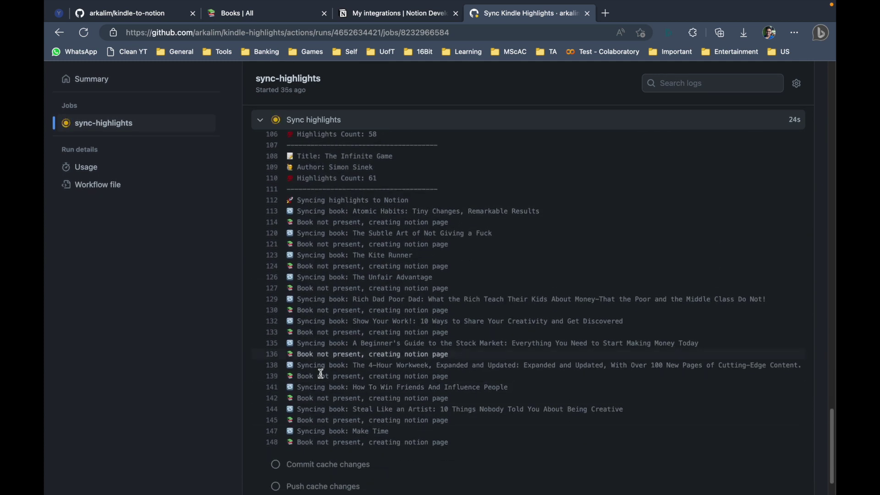
click(281, 20)
scroll(212, 199, down, 1)
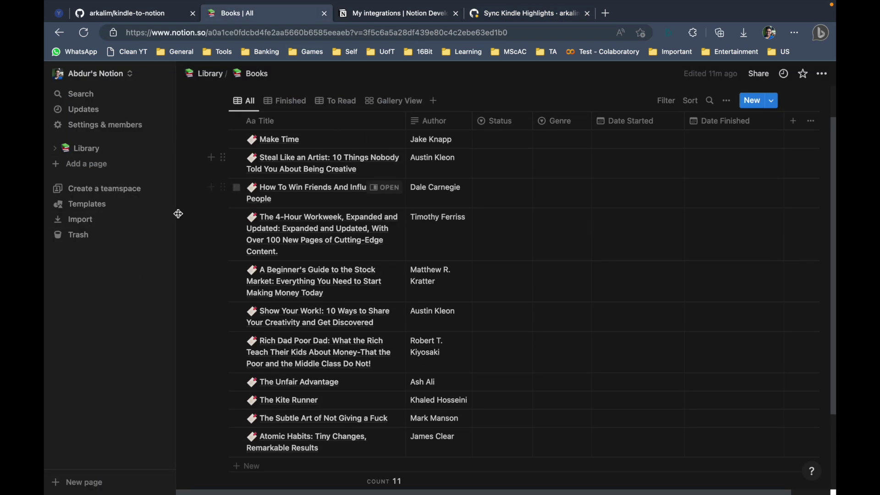
- Read the Start With Why highlights in its side peek, then close it to the 14-book table
scroll(181, 244, down, 2)
scroll(283, 369, up, 3)
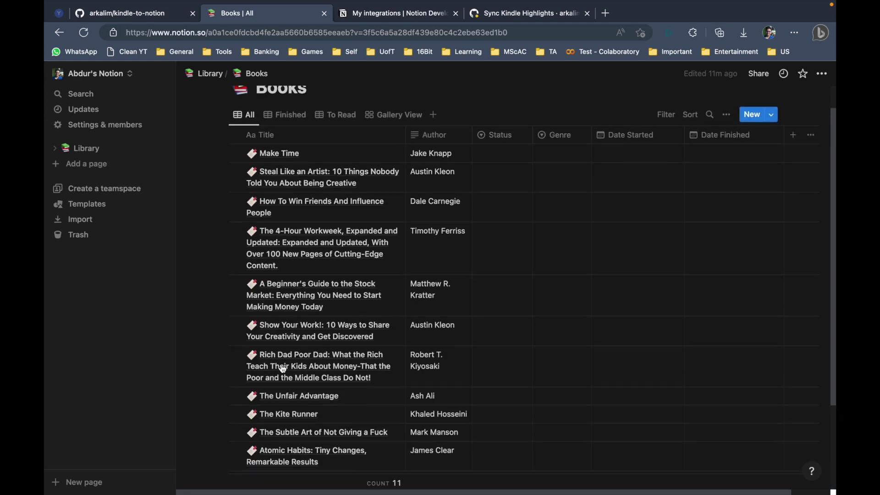
scroll(323, 198, down, 1)
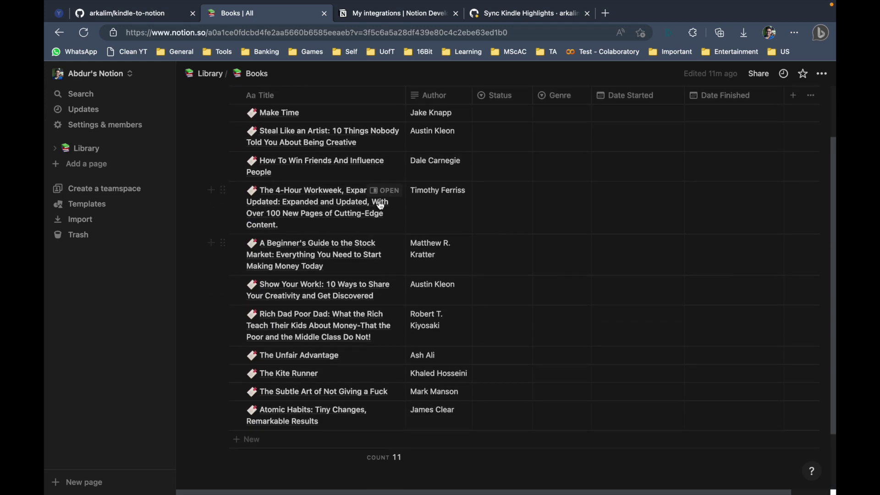
scroll(337, 196, up, 1)
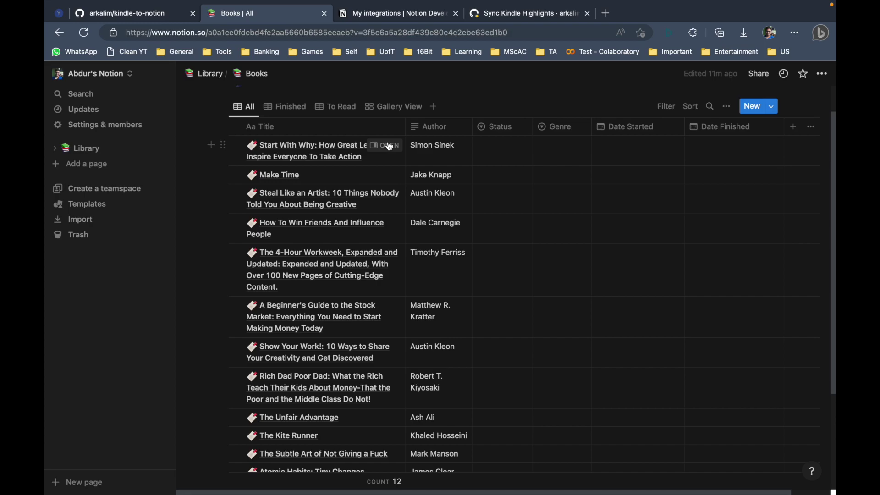
click(393, 154)
scroll(550, 390, down, 15)
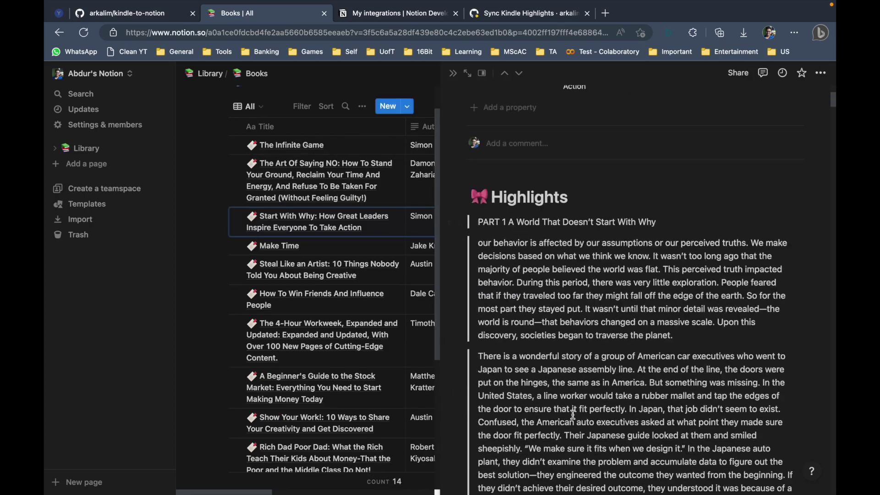
scroll(573, 415, down, 20)
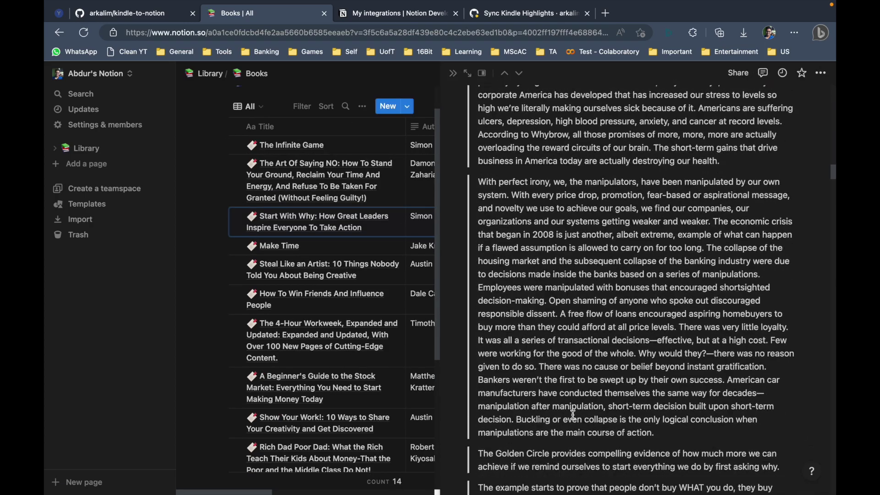
scroll(572, 415, down, 15)
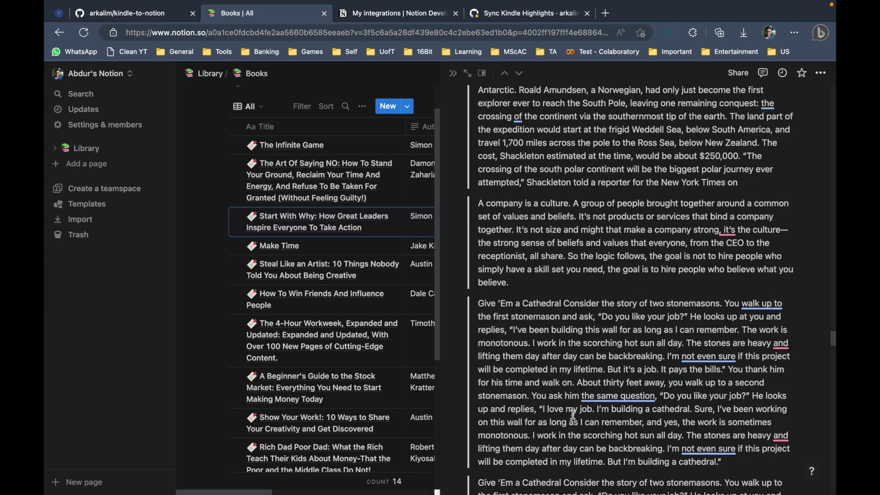
click(191, 310)
- Return to GitHub's Actions list, where manual run #4 shows as successful among four runs
click(497, 18)
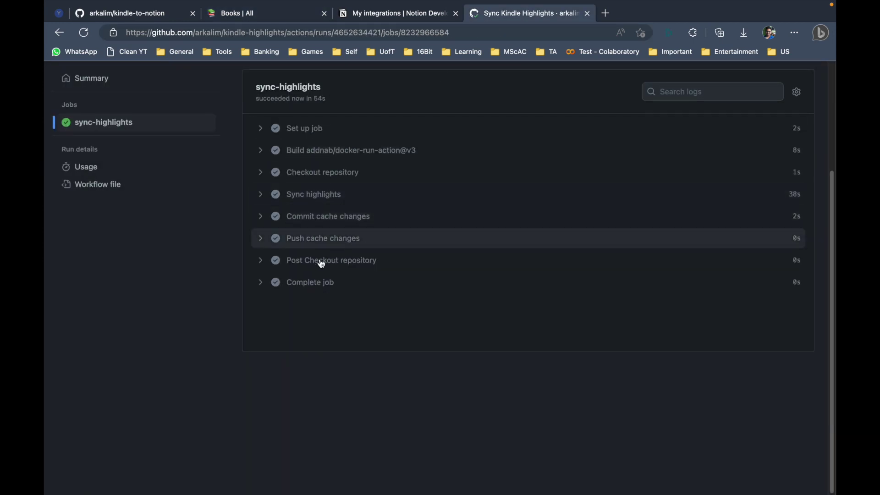
scroll(422, 193, up, 4)
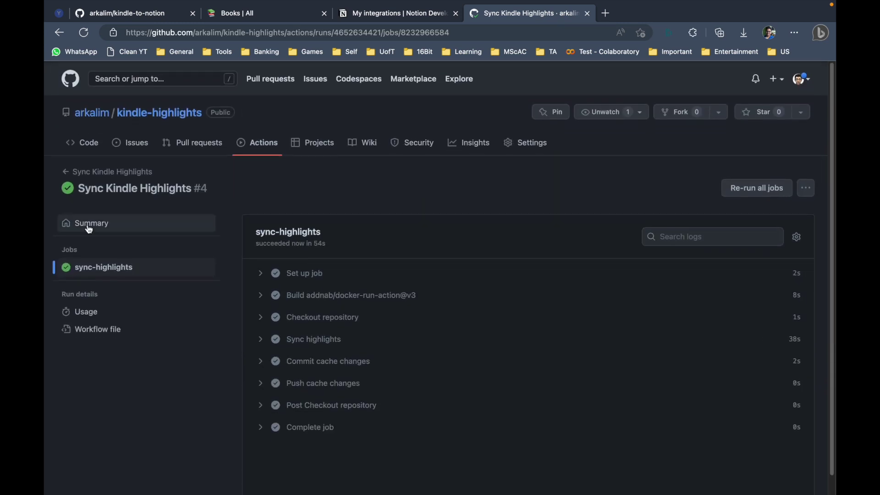
click(255, 148)
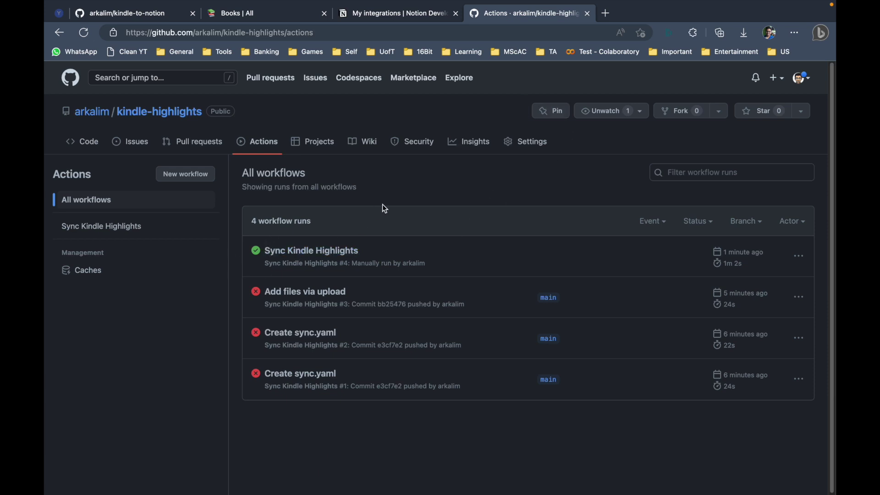
- Upload My Clippings.txt to kindle-highlights and commit it to main as 'Add files via upload'
click(89, 144)
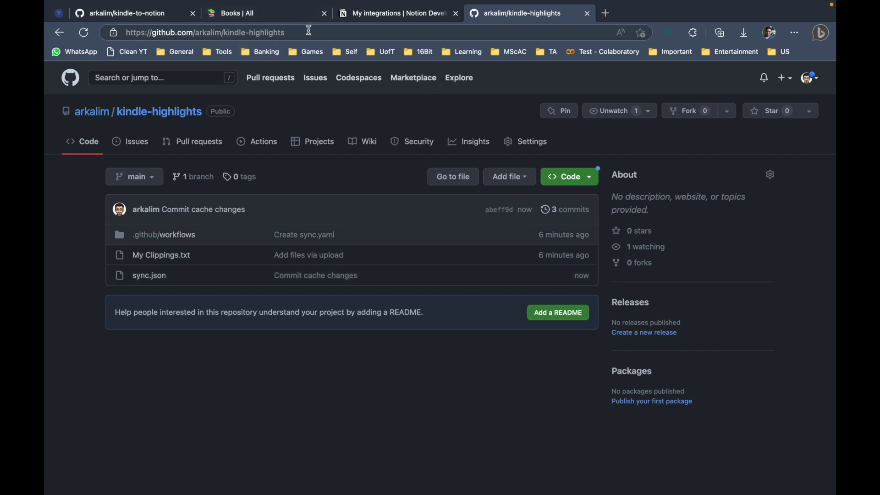
click(504, 176)
click(479, 215)
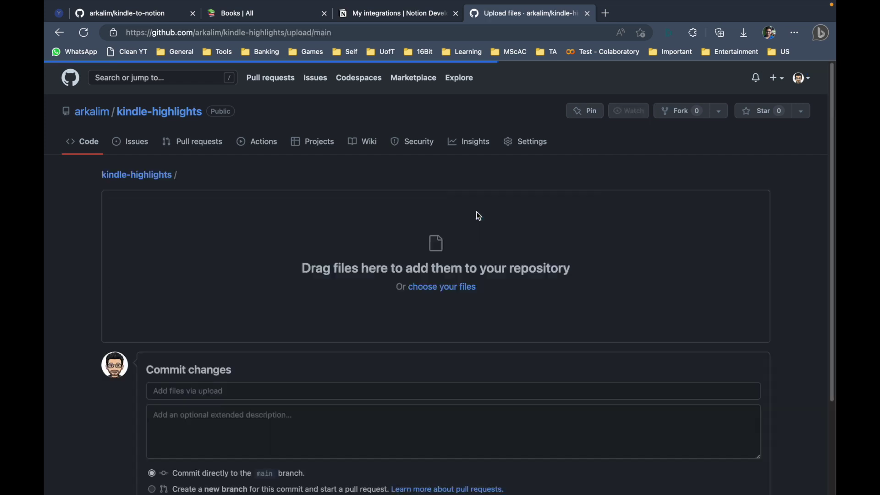
click(444, 292)
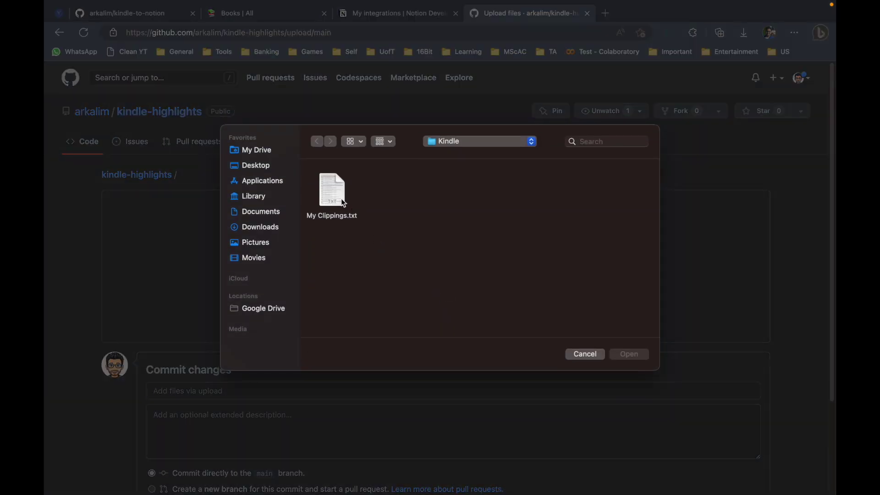
click(337, 181)
click(630, 354)
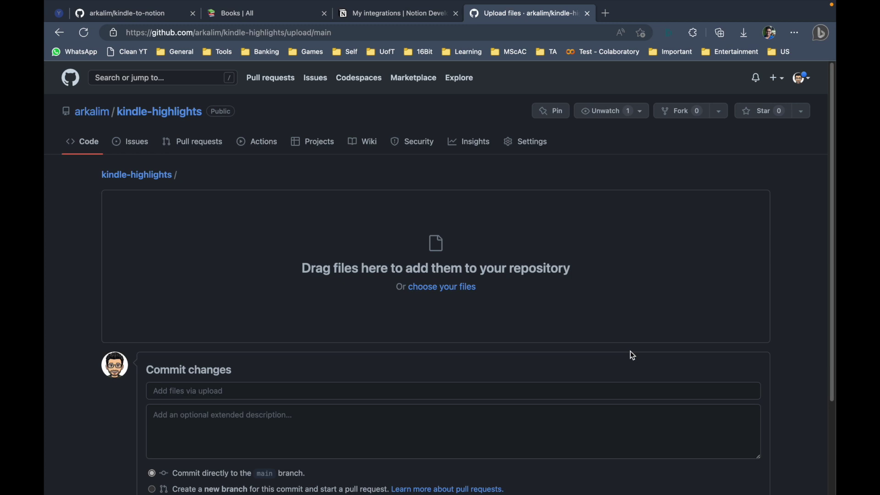
scroll(273, 334, down, 2)
scroll(273, 332, down, 1)
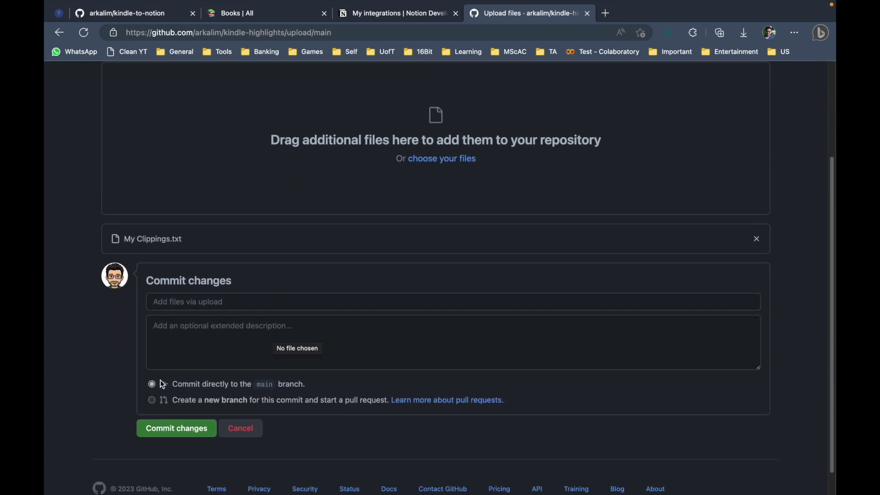
click(186, 431)
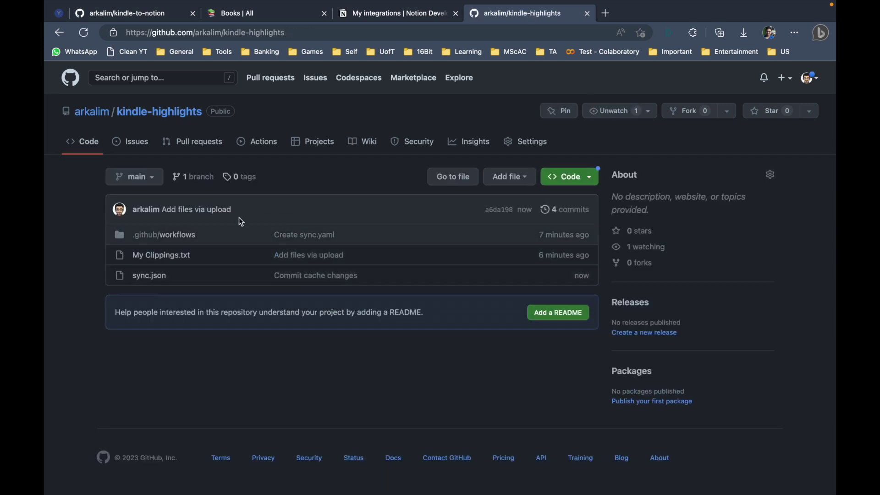
- Open the upload-triggered run #5 and its sync-highlights job
click(256, 155)
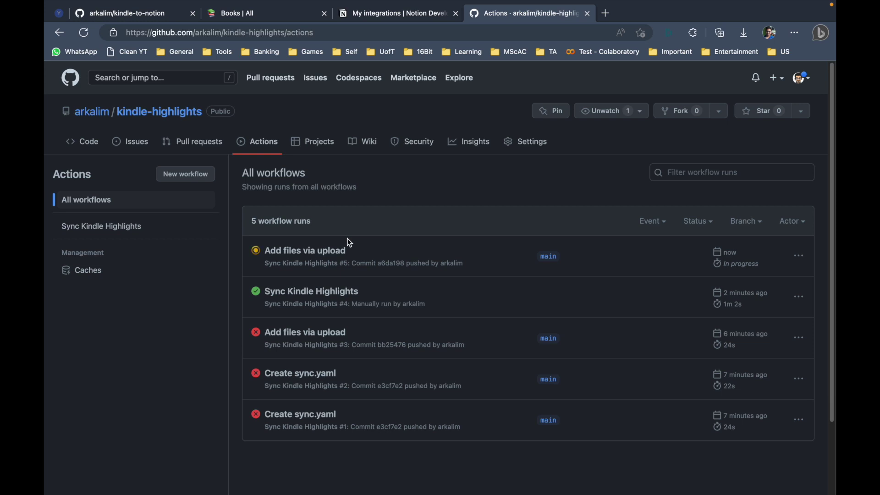
click(325, 254)
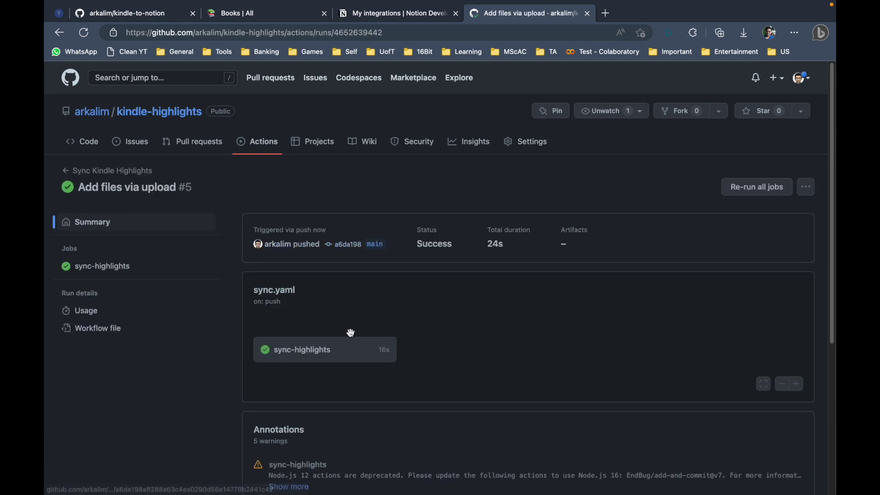
click(321, 353)
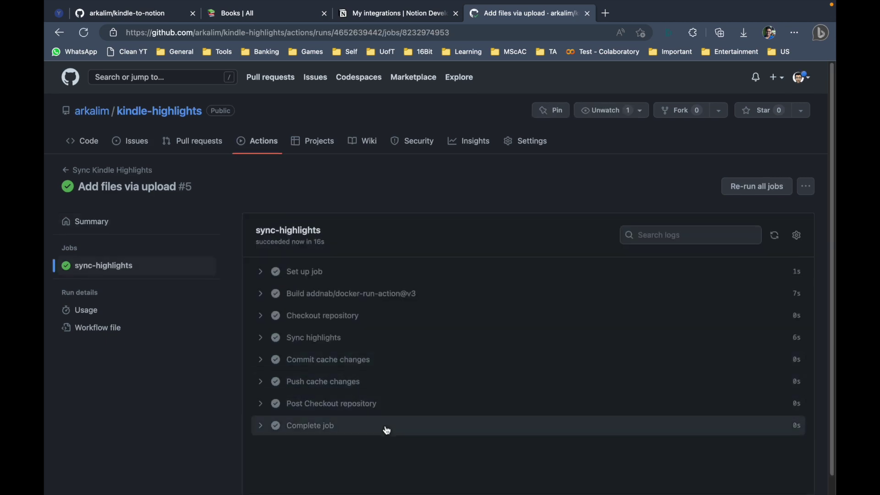
- Expand the Sync highlights step and confirm every book is already synced
scroll(390, 390, down, 1)
click(268, 317)
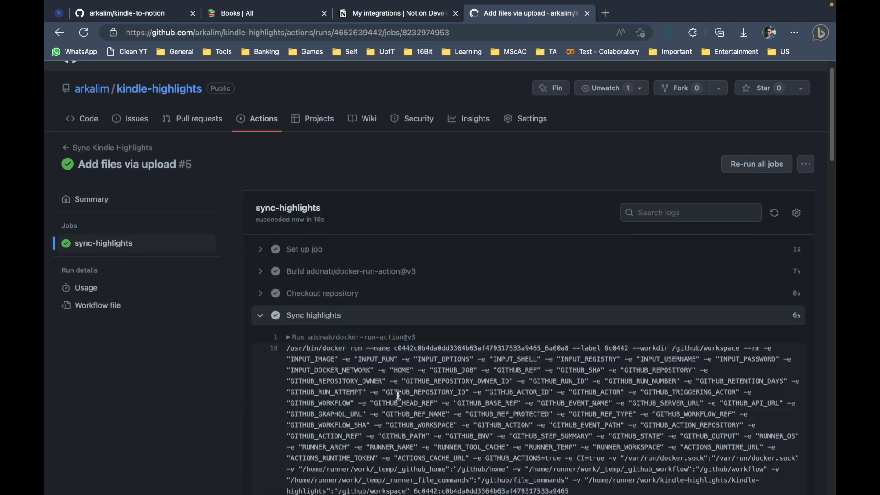
scroll(413, 390, down, 10)
scroll(463, 429, down, 10)
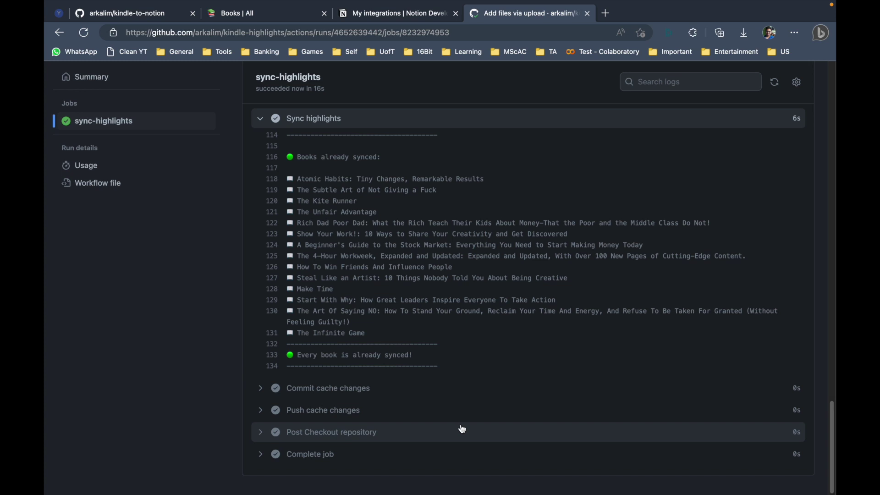
scroll(312, 220, up, 1)
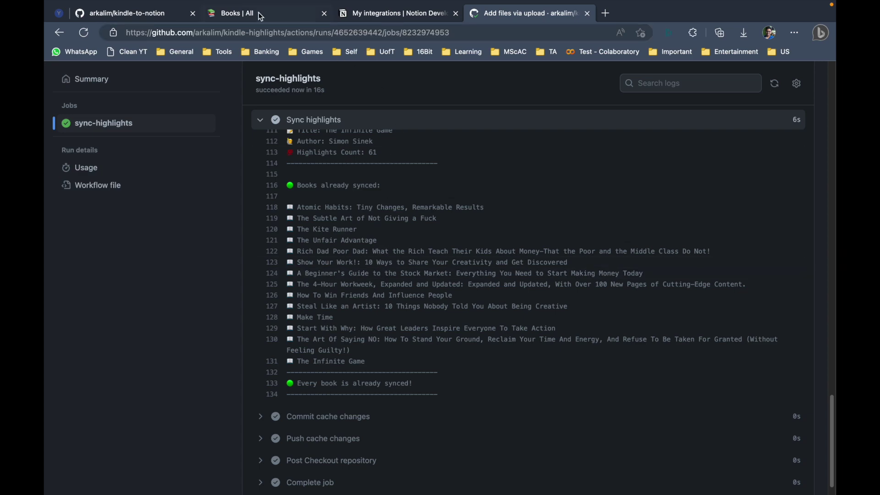
scroll(263, 116, up, 20)
scroll(263, 116, up, 5)
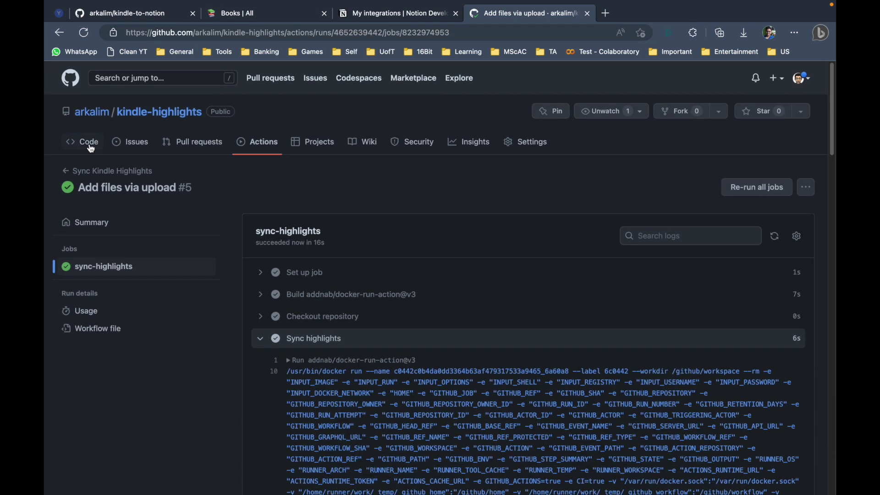
- Inspect the sync.json cache file, then return to the file list and the Notion Books tab
click(87, 148)
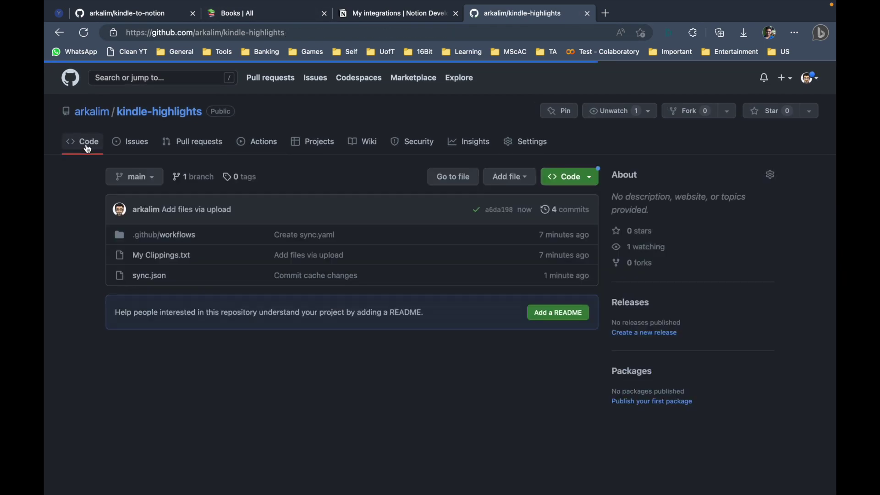
click(153, 277)
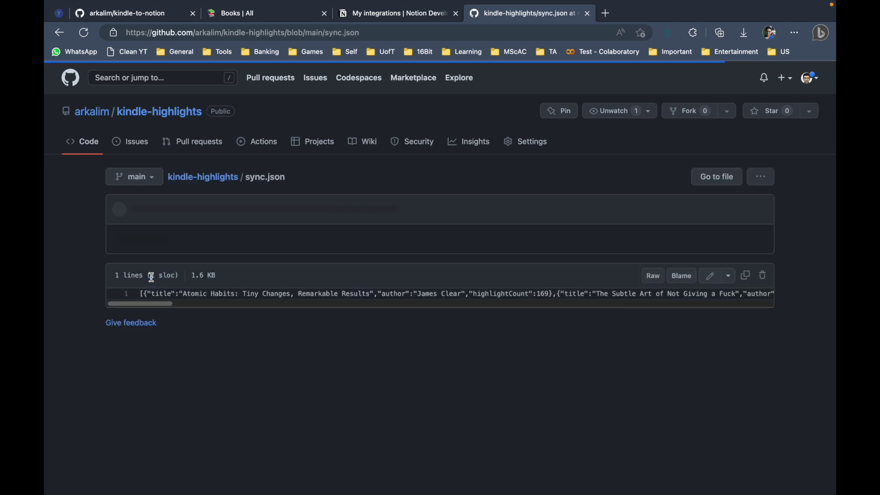
drag(156, 310, 47, 274)
click(59, 33)
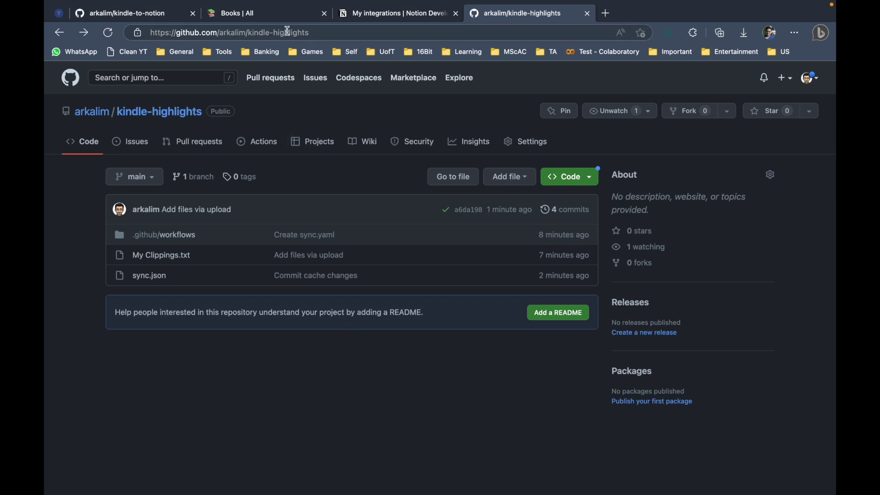
click(284, 17)
- Scroll the 14-book Notion Books table and glance at the integration's secrets page
scroll(298, 376, down, 5)
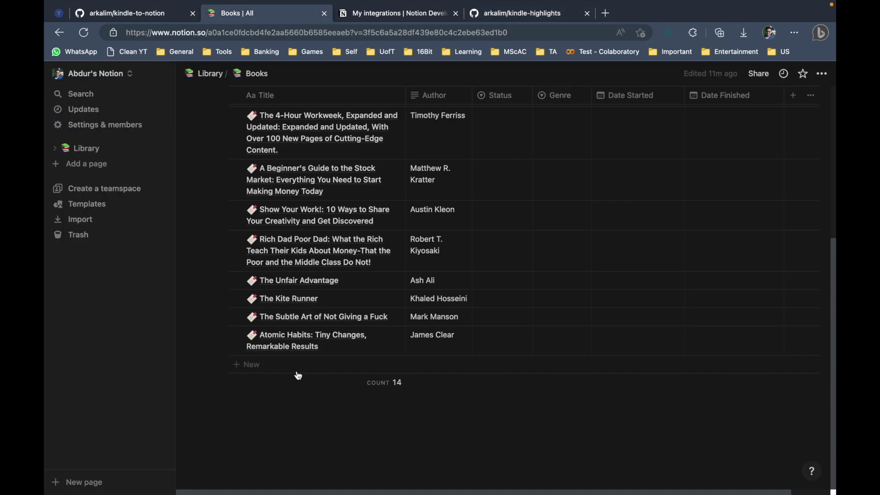
scroll(216, 362, up, 5)
scroll(216, 362, down, 3)
scroll(216, 362, down, 3)
click(369, 15)
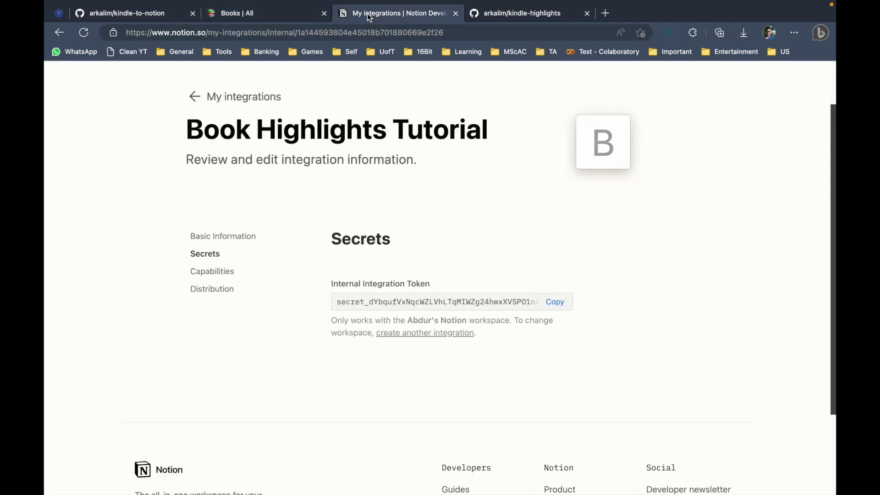
- Read through the kindle-to-notion README setup guide and its Notion database screenshots
click(149, 14)
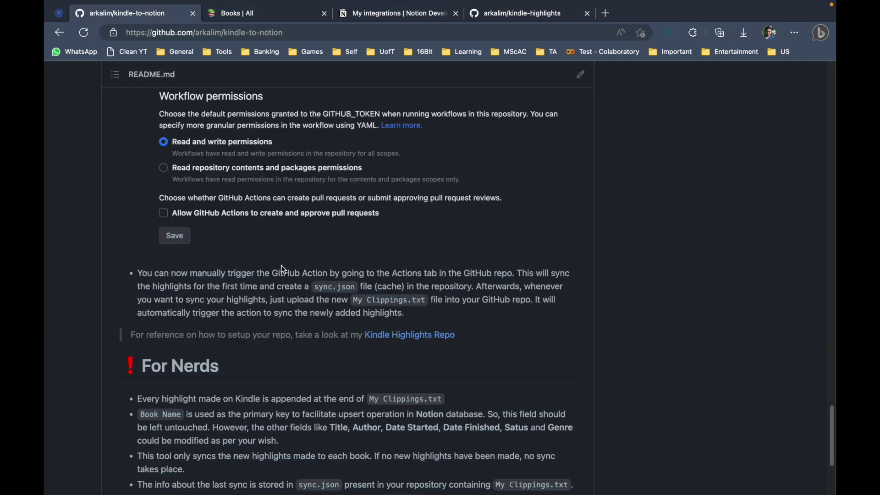
scroll(340, 278, up, 15)
scroll(342, 282, down, 1)
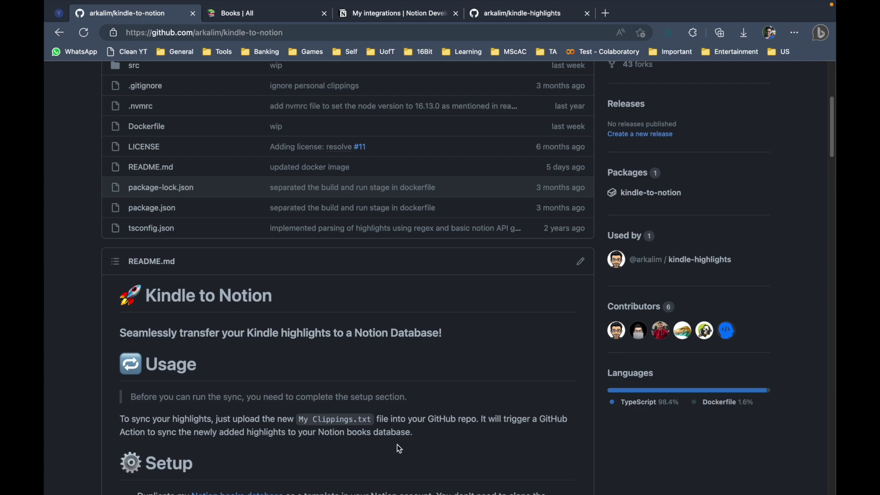
scroll(400, 449, down, 20)
scroll(398, 446, down, 5)
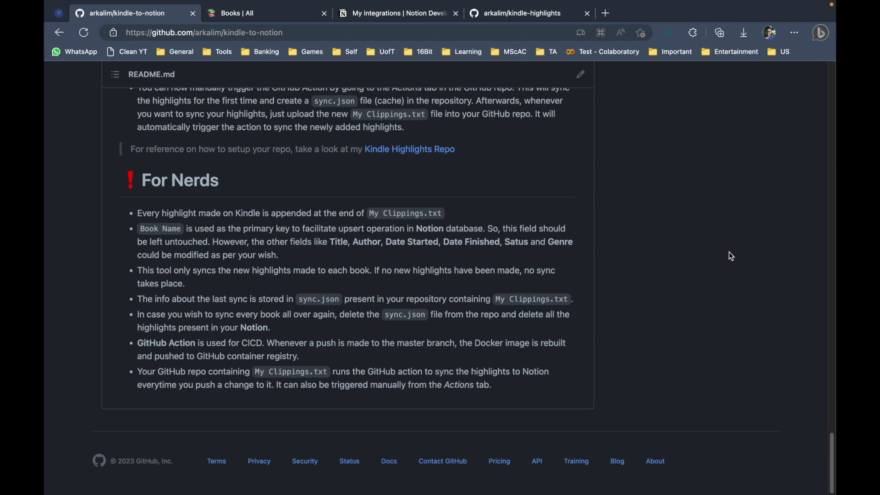
scroll(729, 252, up, 20)
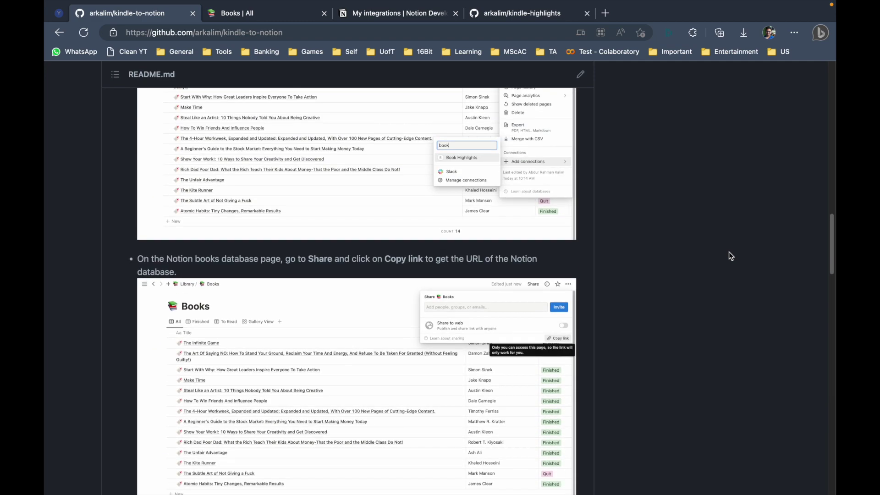